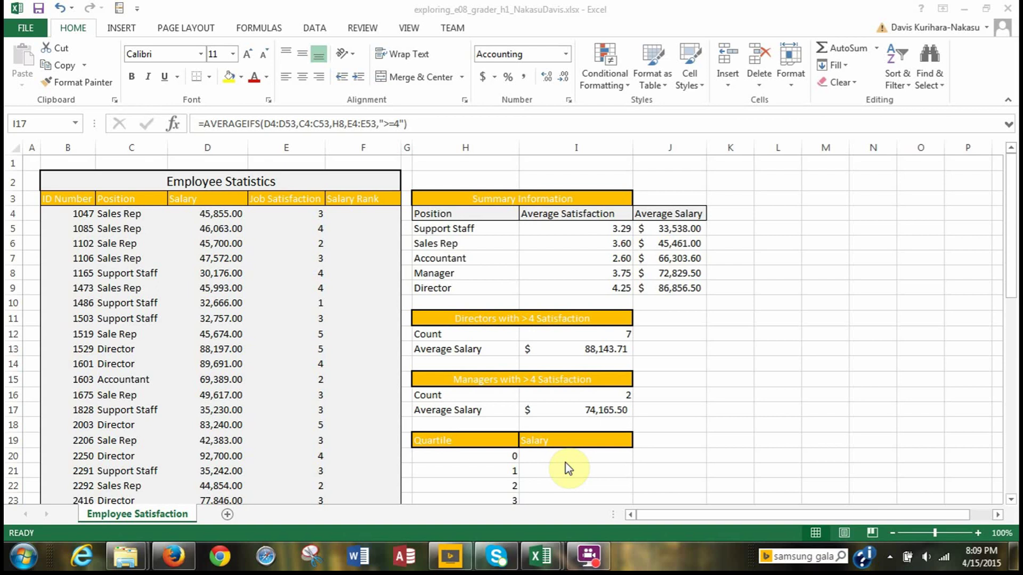
# Start inserting a function in cell F4 under Salary Rank and search the functions for "rank".
pyautogui.click(356, 214)
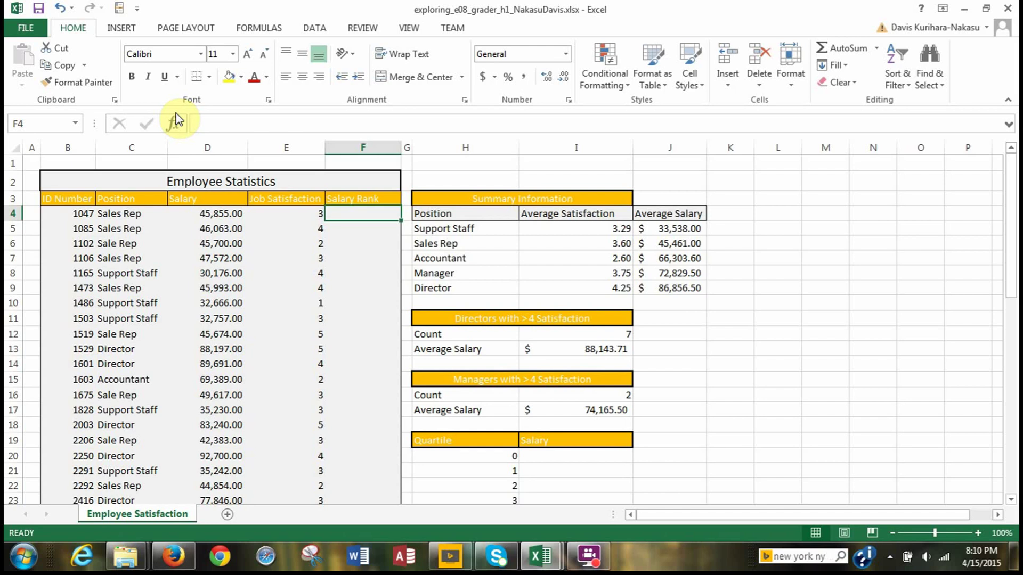
pyautogui.click(260, 31)
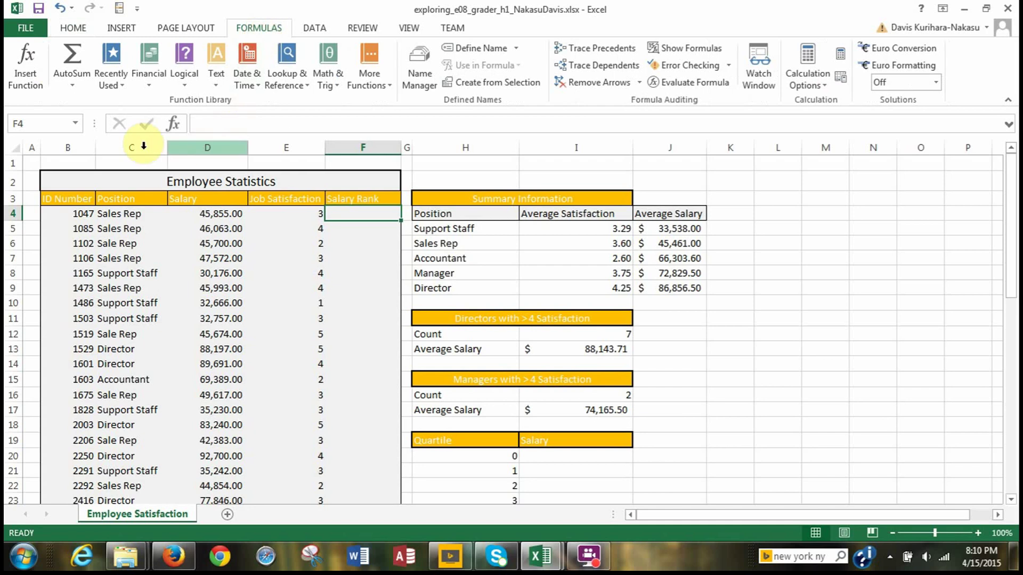
pyautogui.click(24, 75)
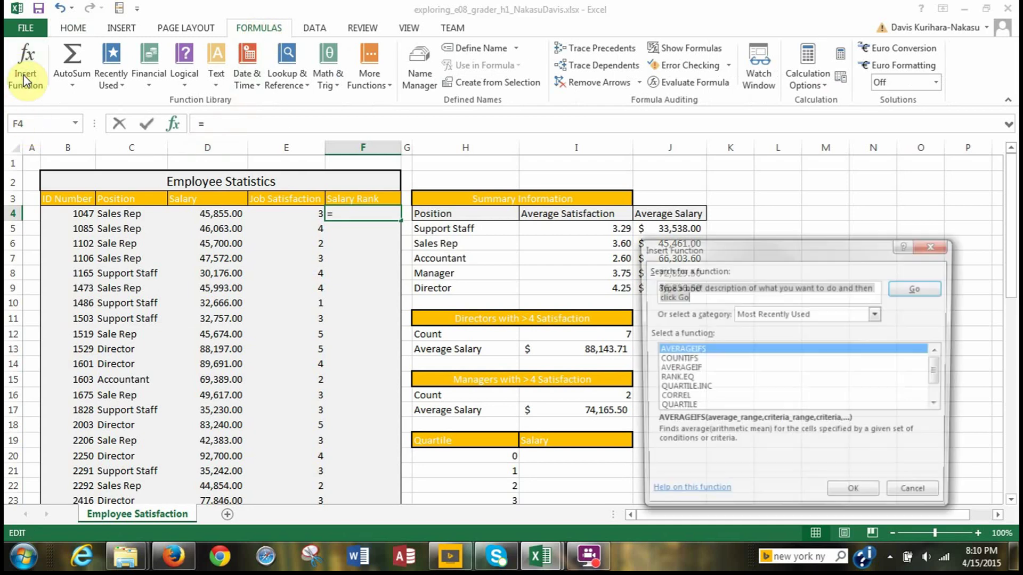
pyautogui.click(705, 302)
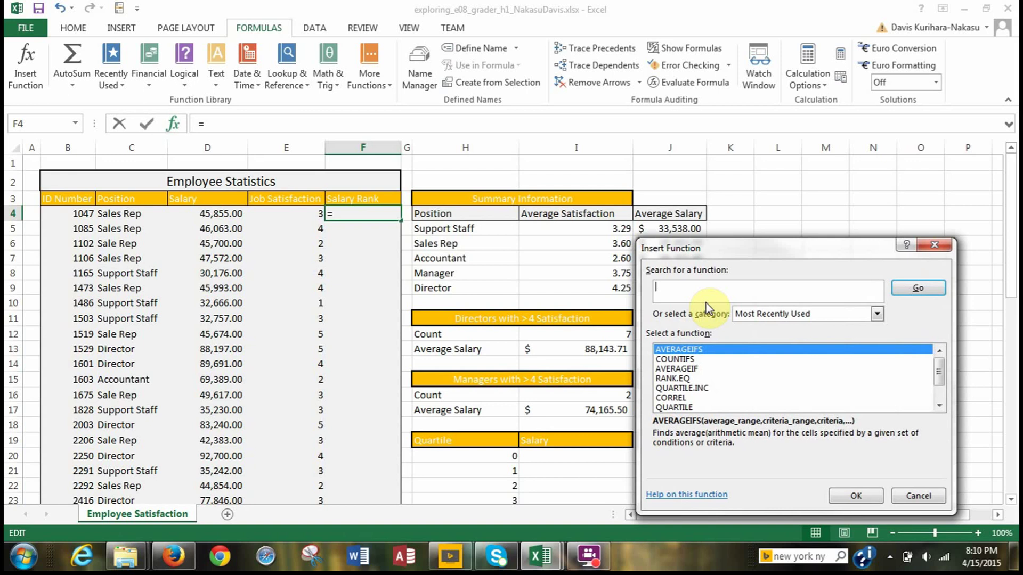
pyautogui.write('rank')
pyautogui.click(917, 292)
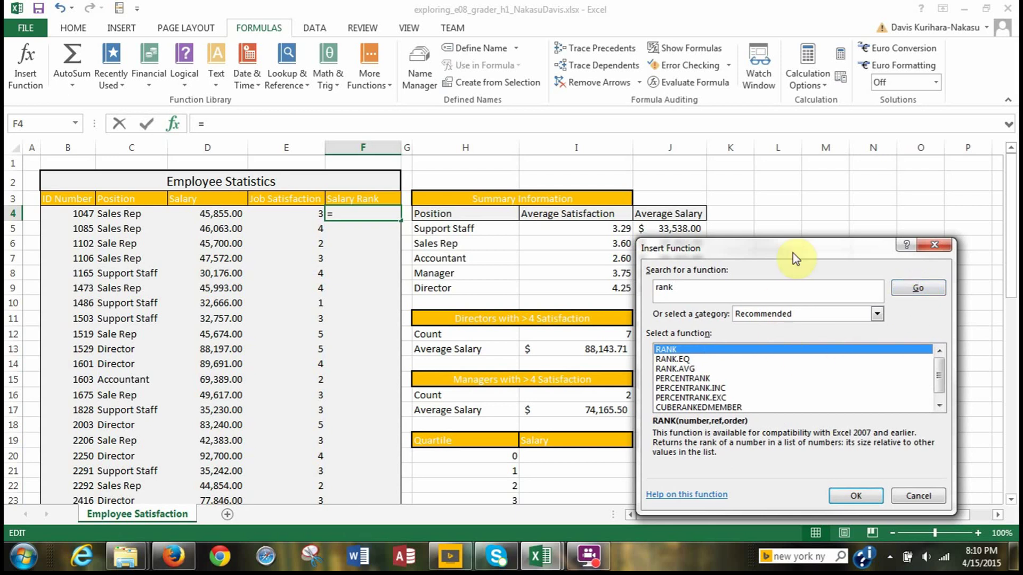
# Compare the RANK.EQ and RANK.AVG descriptions and choose RANK.EQ as the function for cell F4.
pyautogui.moveTo(794, 253); pyautogui.dragTo(844, 206)
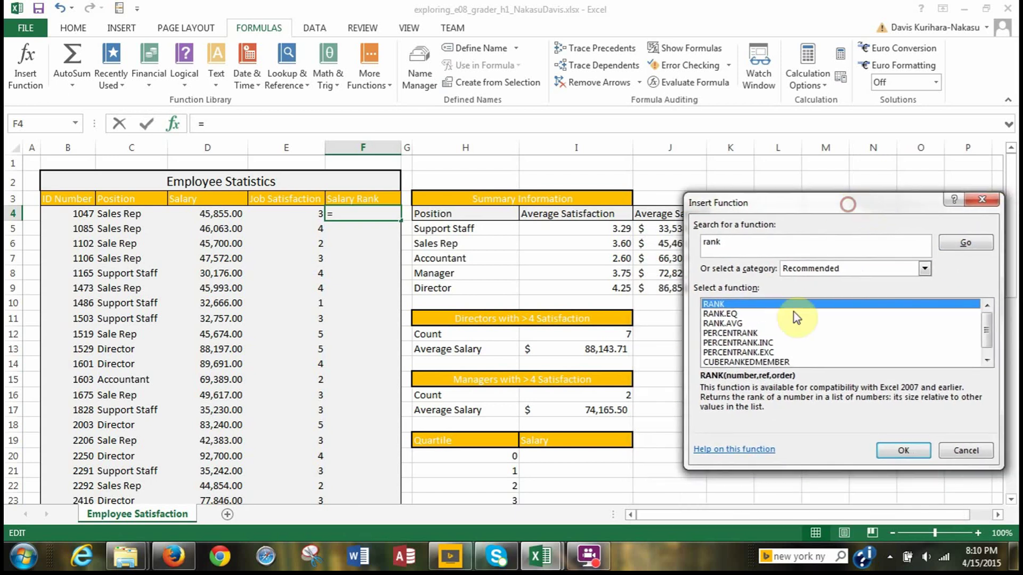
pyautogui.click(722, 315)
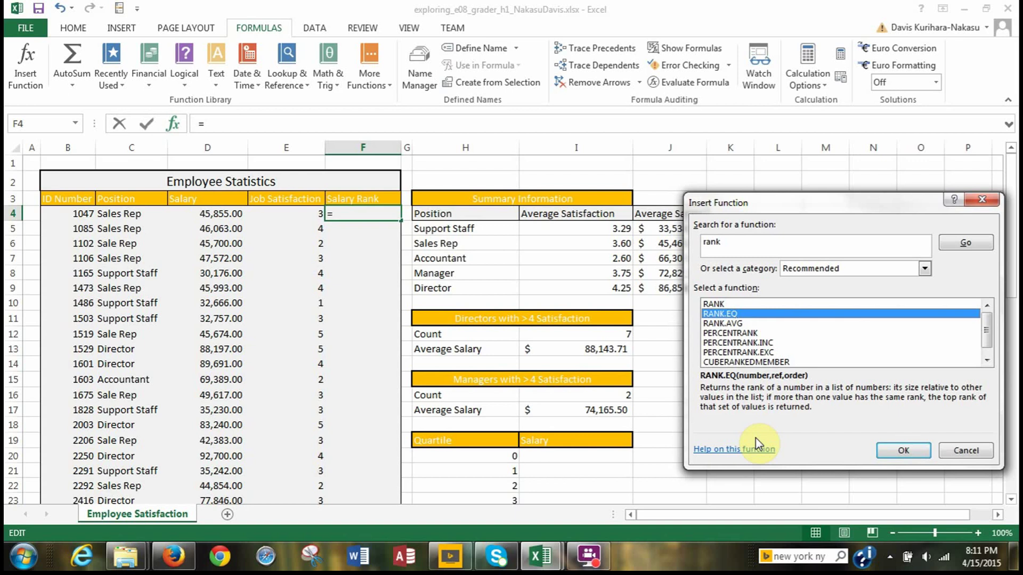
pyautogui.click(717, 324)
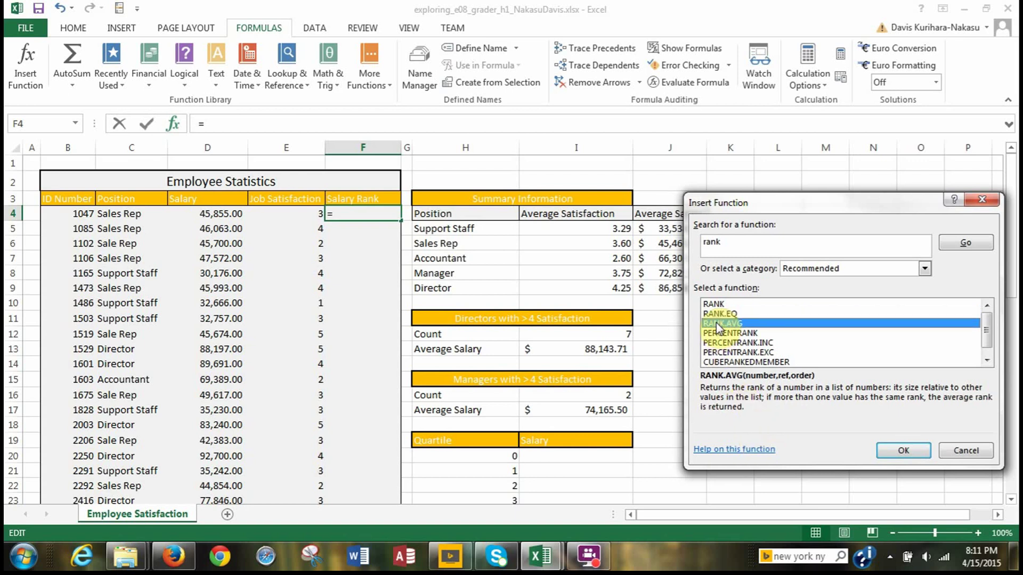
pyautogui.click(717, 315)
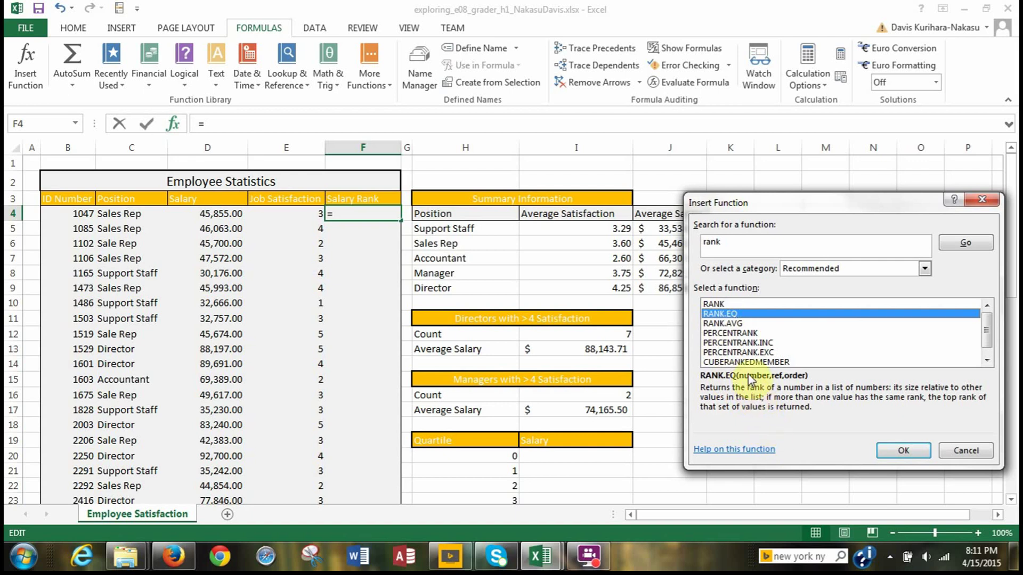
pyautogui.scroll(-1, 241, 261)
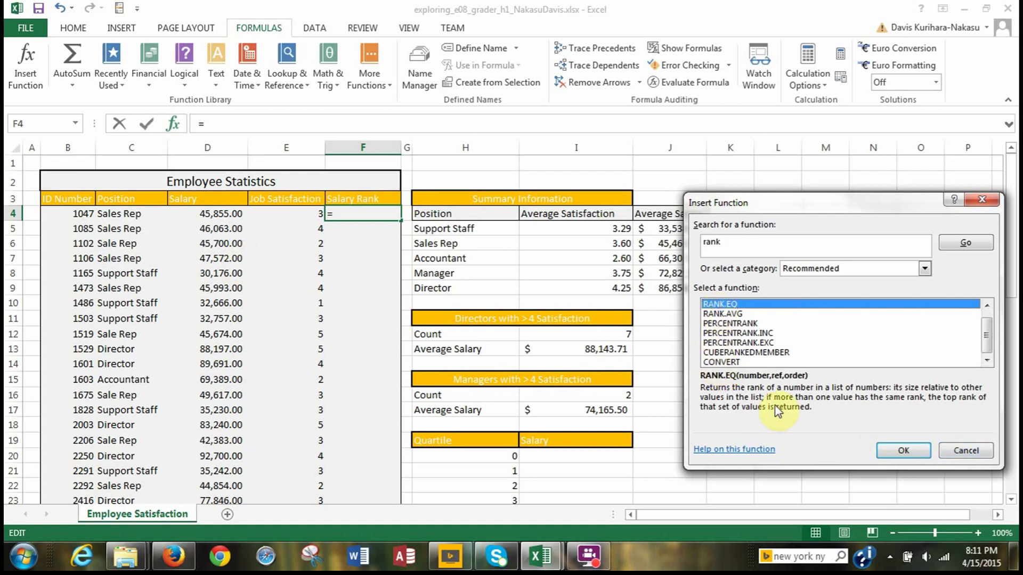
pyautogui.click(897, 457)
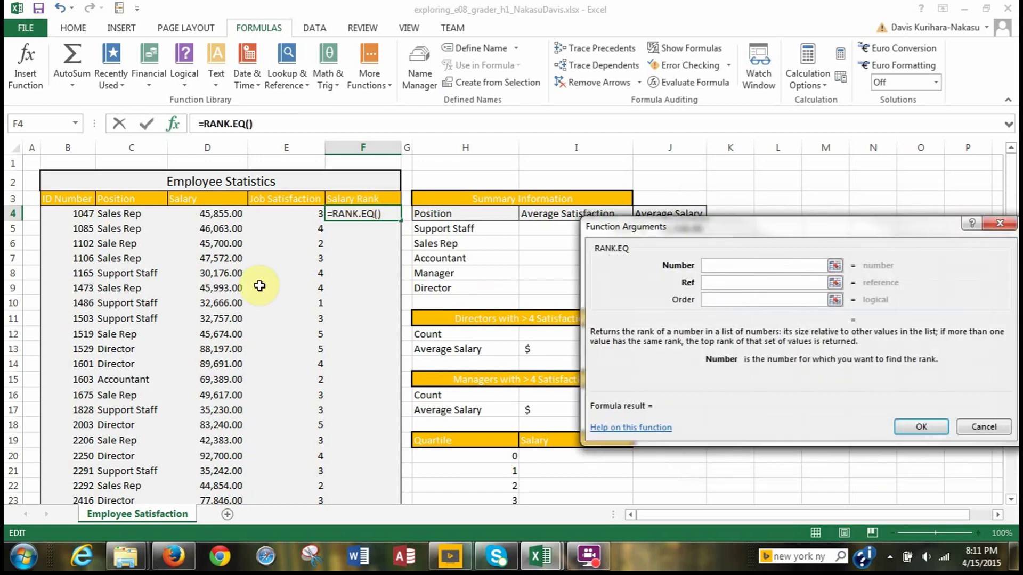
# Set the Number argument of RANK.EQ to the first employee's salary with a fixed column, $D4.
pyautogui.scroll(-5, 261, 291)
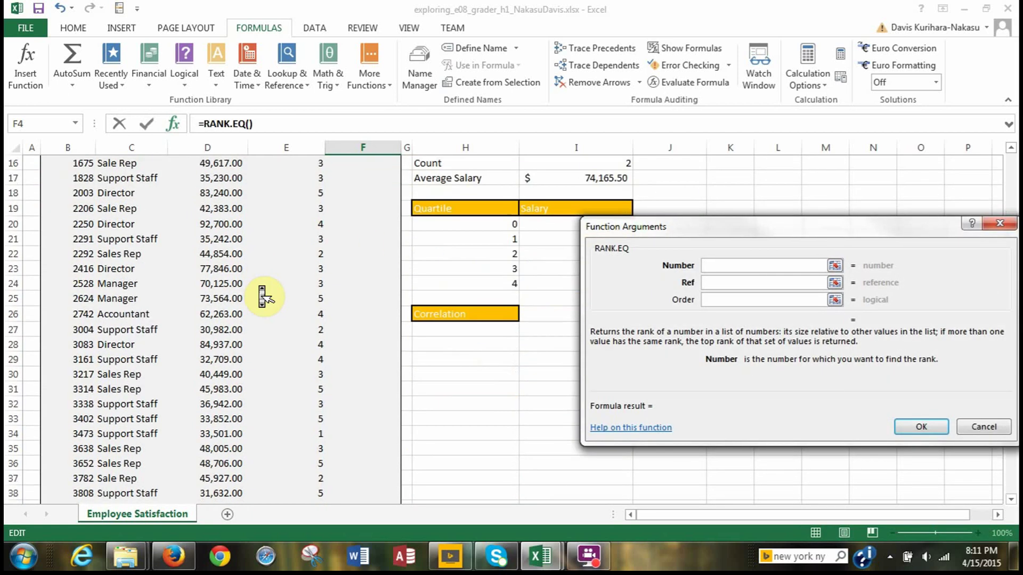
pyautogui.scroll(-4, 262, 297)
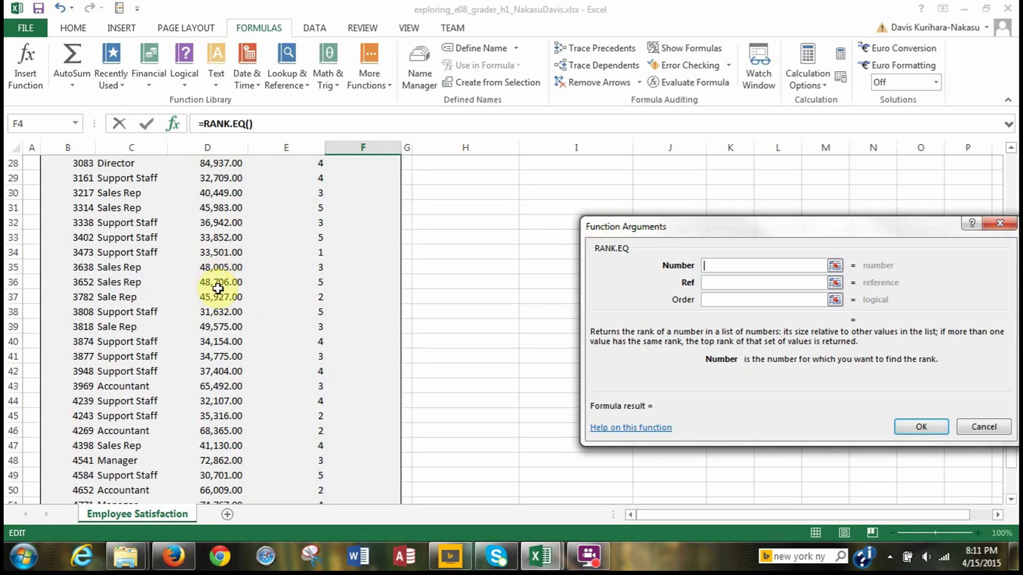
pyautogui.scroll(5, 224, 289)
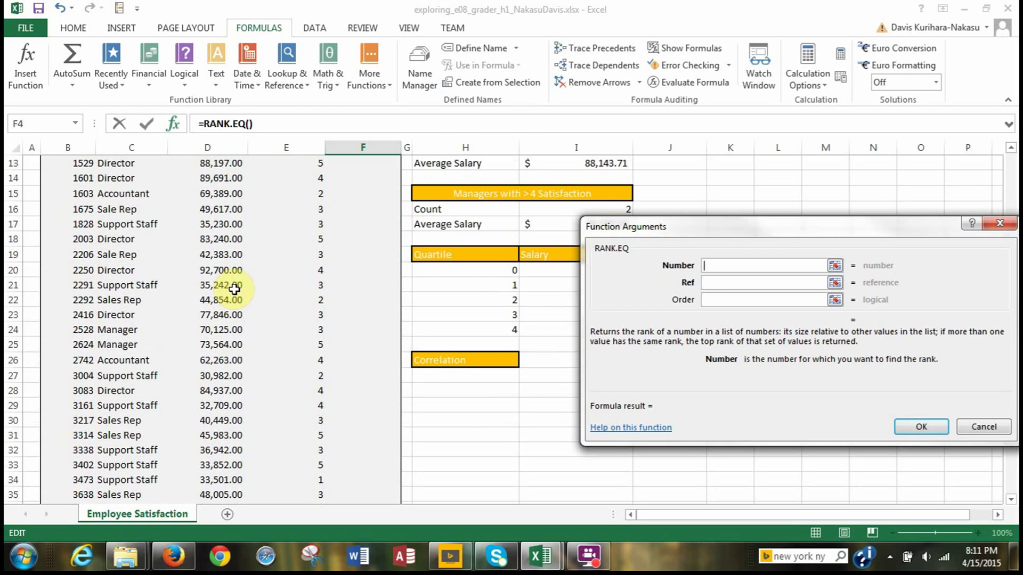
pyautogui.scroll(4, 234, 289)
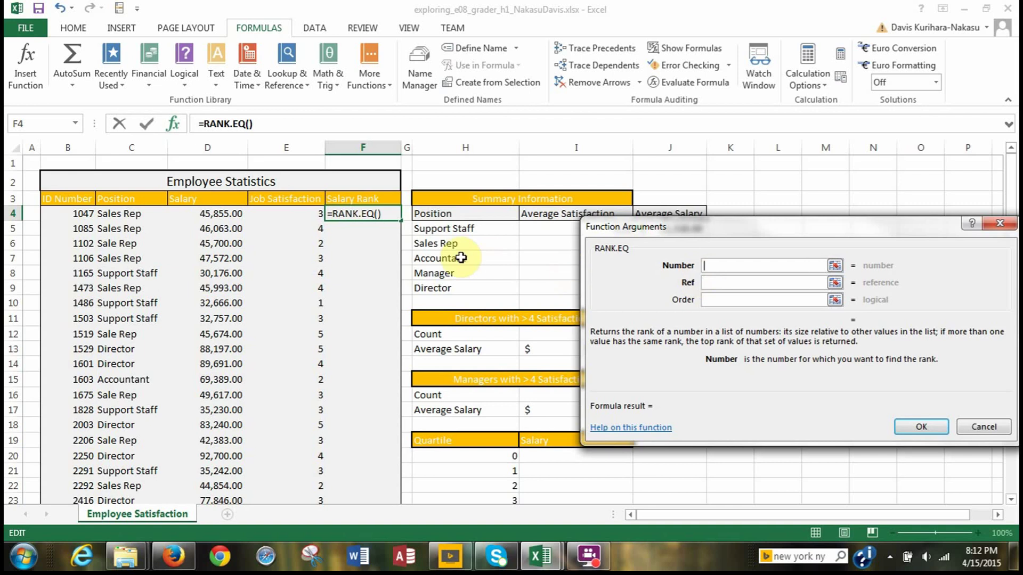
pyautogui.click(210, 216)
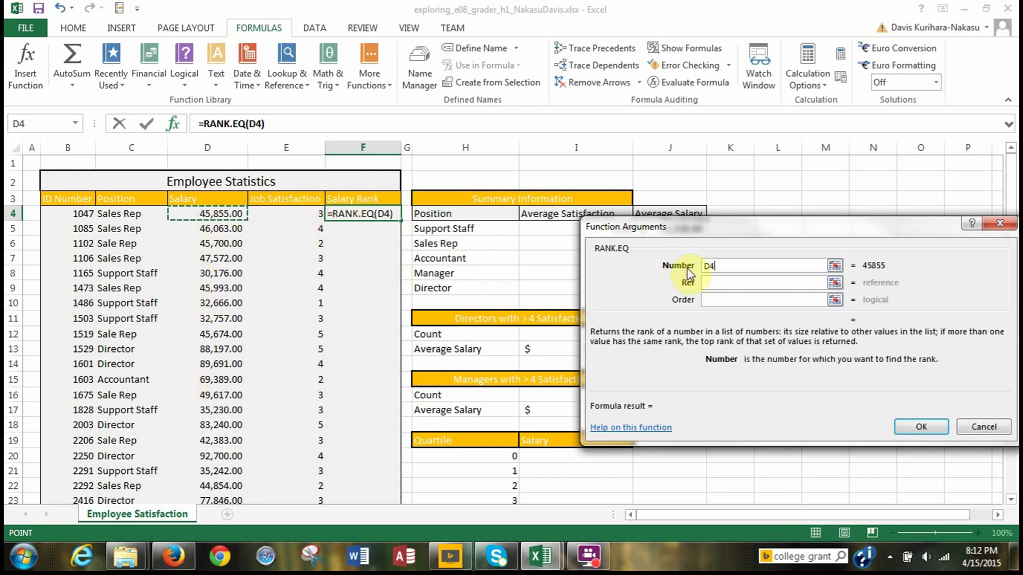
pyautogui.press('F4')
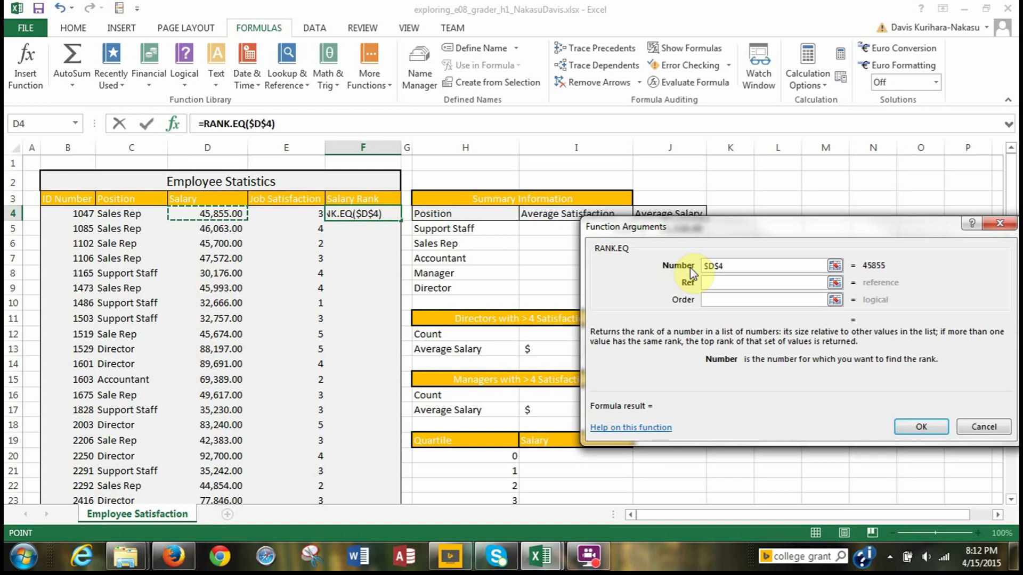
pyautogui.press('F4')
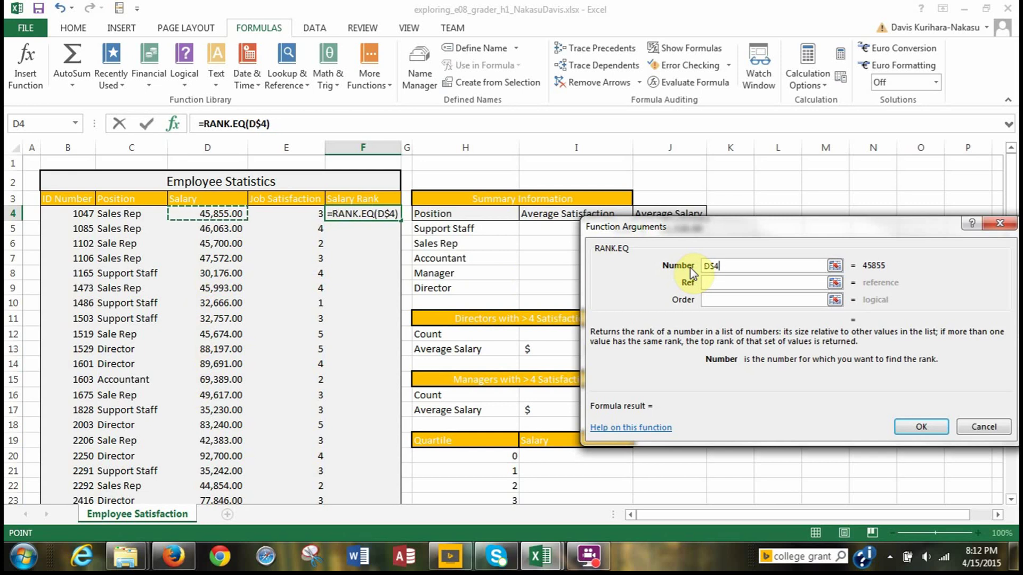
pyautogui.press('F4')
# Set the Ref argument to the whole salary list as the absolute range $D$4:$D$53.
pyautogui.click(712, 282)
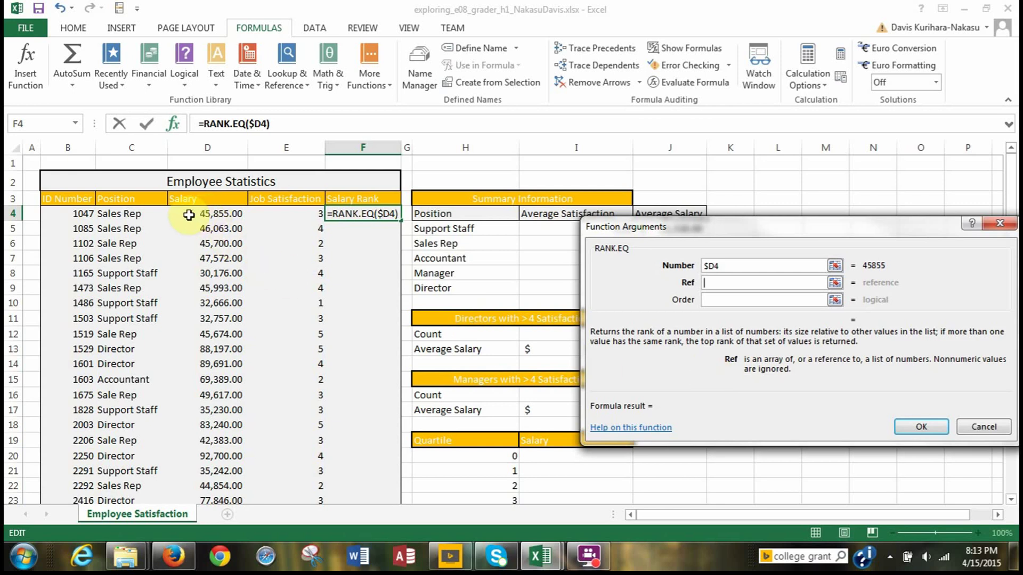
pyautogui.moveTo(190, 213); pyautogui.dragTo(215, 473)
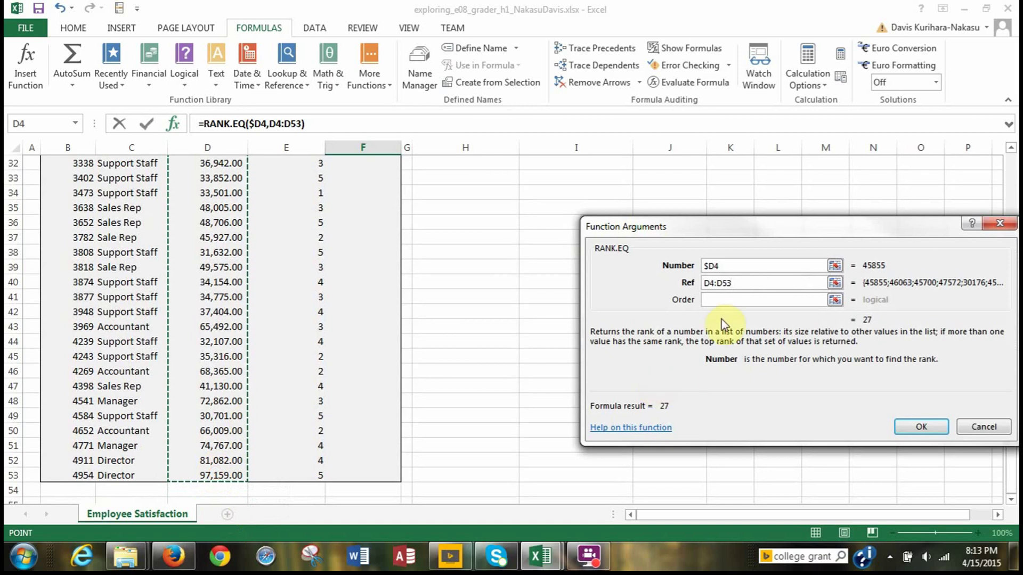
pyautogui.click(707, 283)
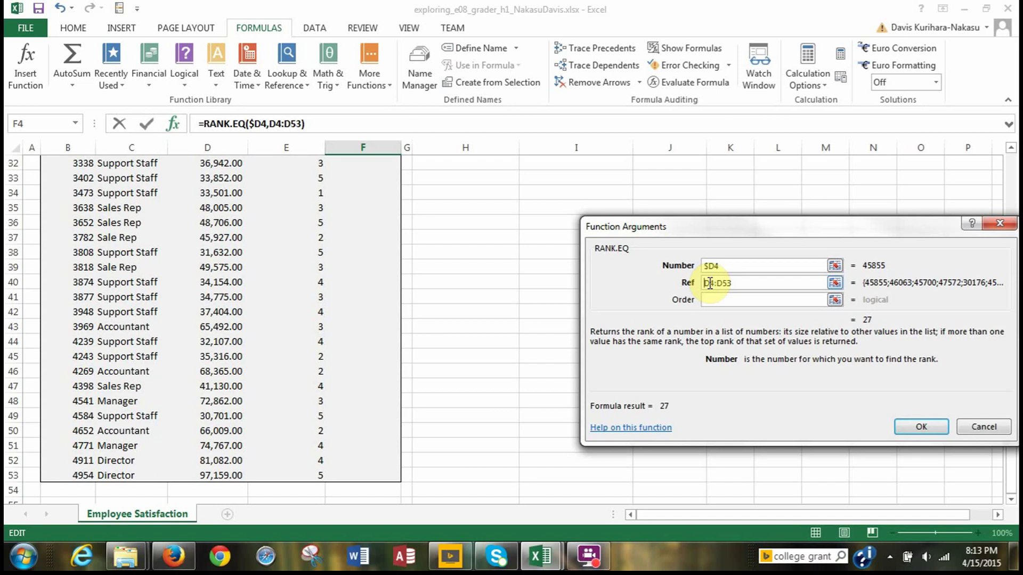
pyautogui.scroll(10, 339, 283)
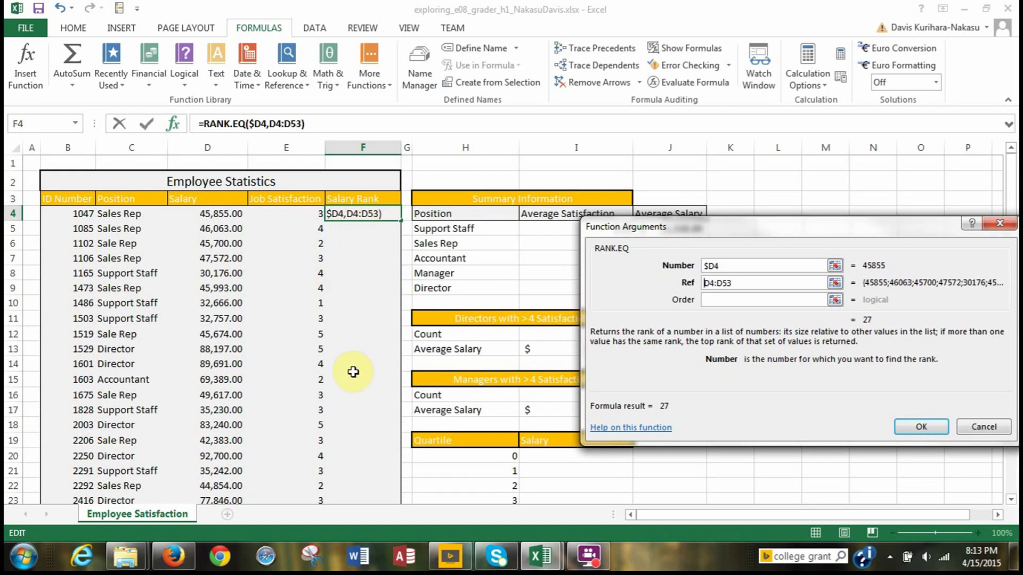
pyautogui.press('F4')
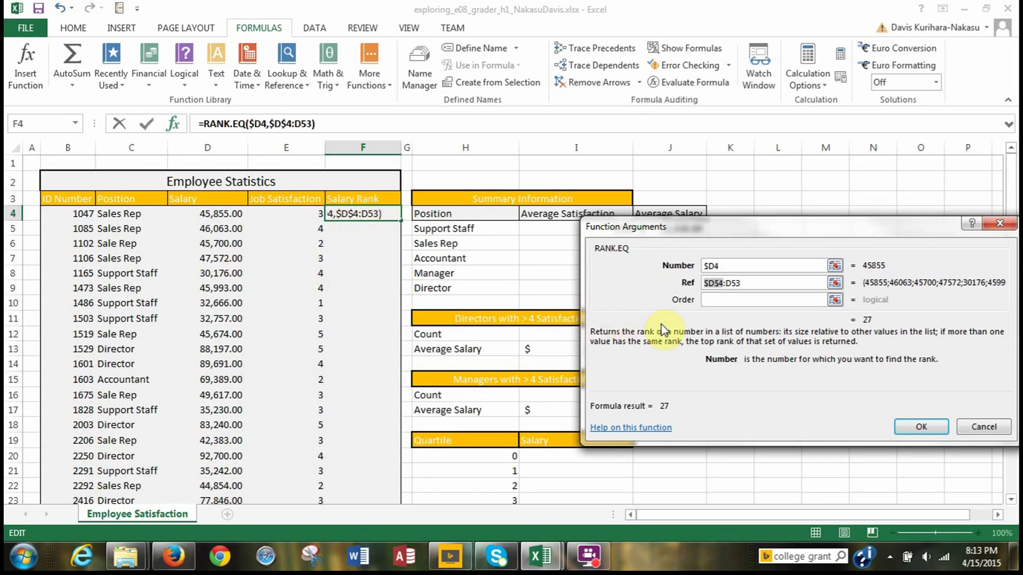
pyautogui.click(733, 283)
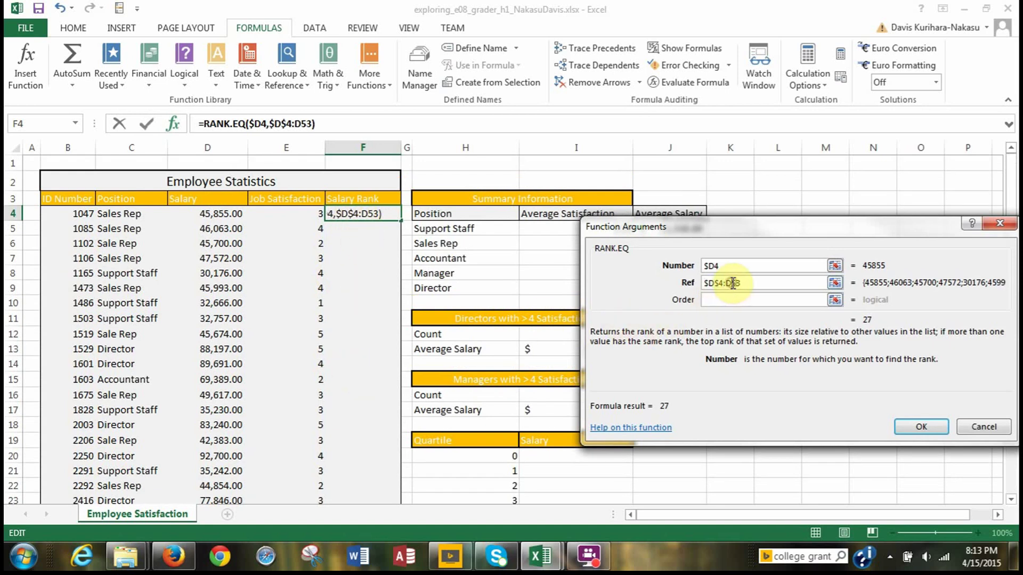
pyautogui.press('F4')
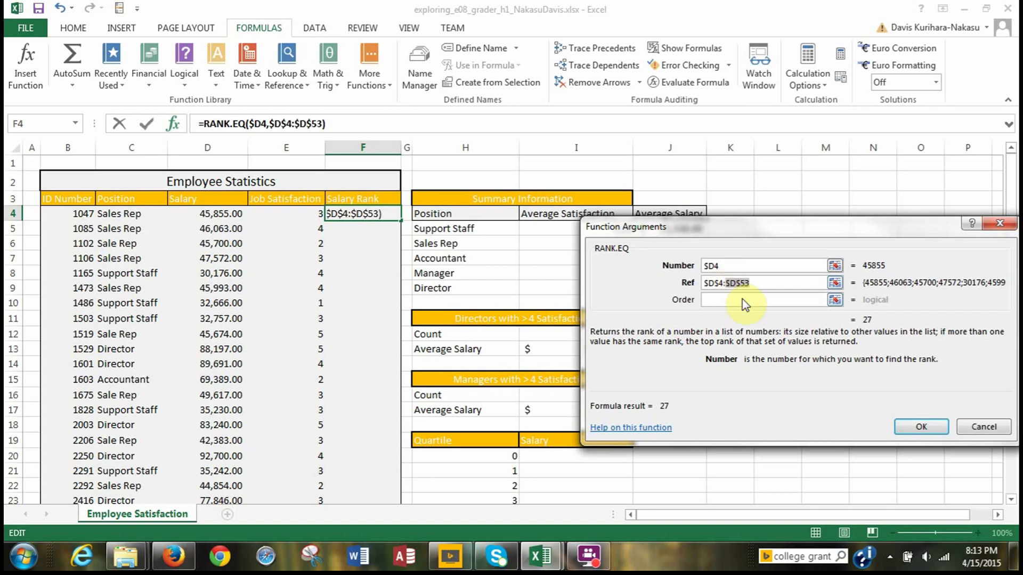
# Set the Order argument to 0 for descending ranking and enter the RANK.EQ formula in F4.
pyautogui.click(724, 301)
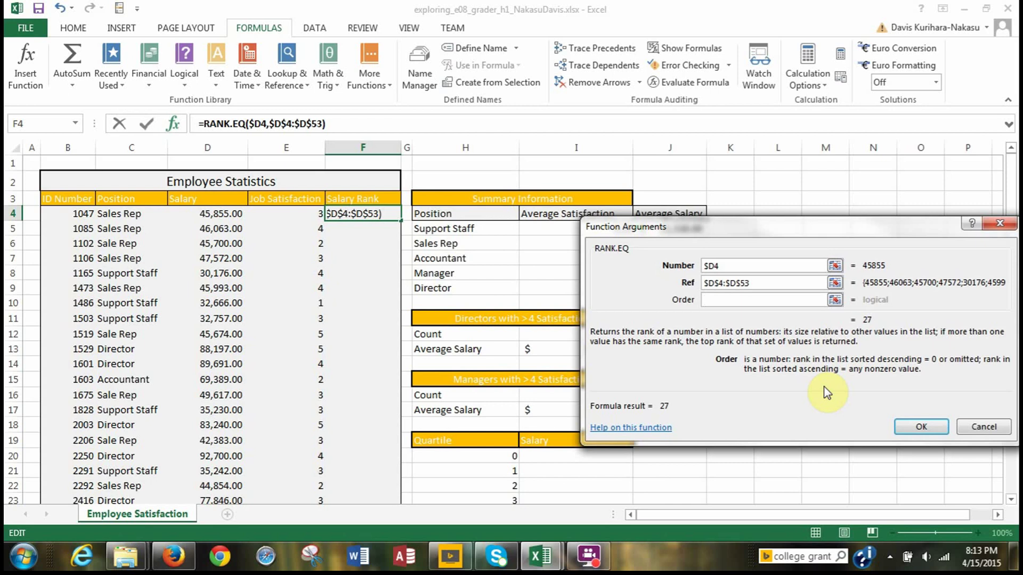
pyautogui.write('0')
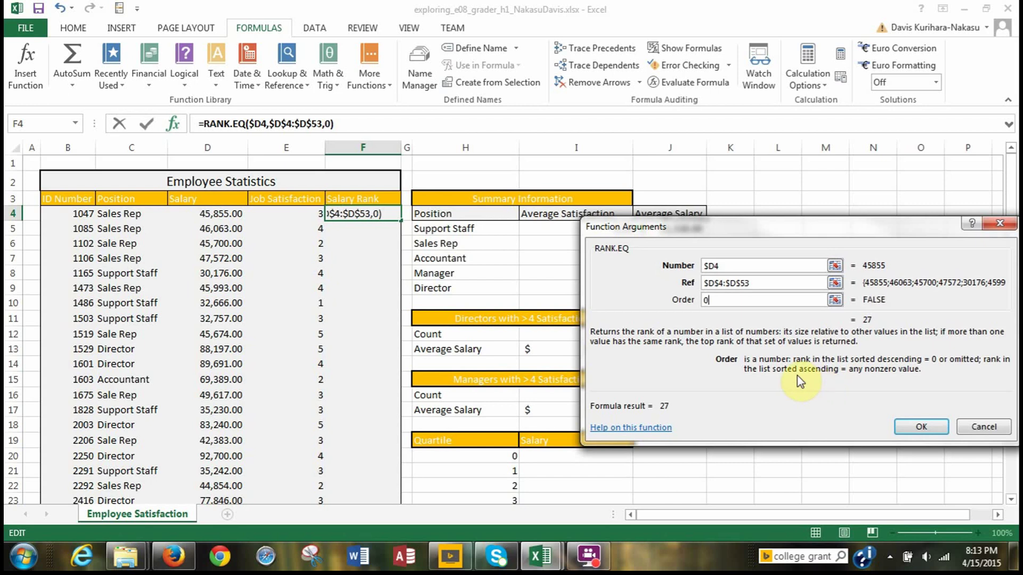
pyautogui.click(915, 429)
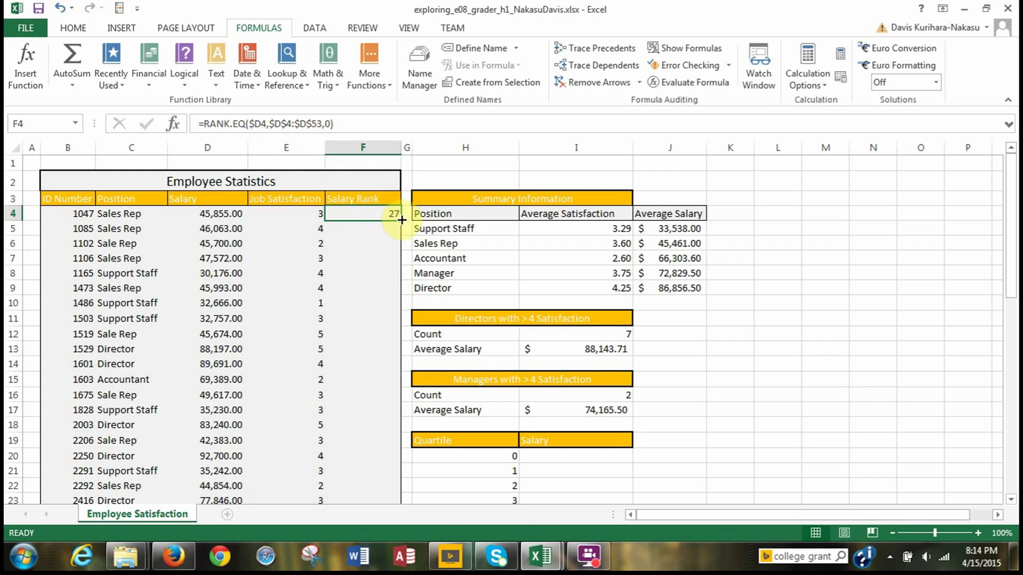
# Fill the rank formula from F4 down through F53 to rank every employee's salary.
pyautogui.moveTo(400, 219)
pyautogui.mouseDown()
pyautogui.moveTo(389, 534)
pyautogui.moveTo(369, 475)
pyautogui.moveTo(427, 468)
pyautogui.mouseUp()
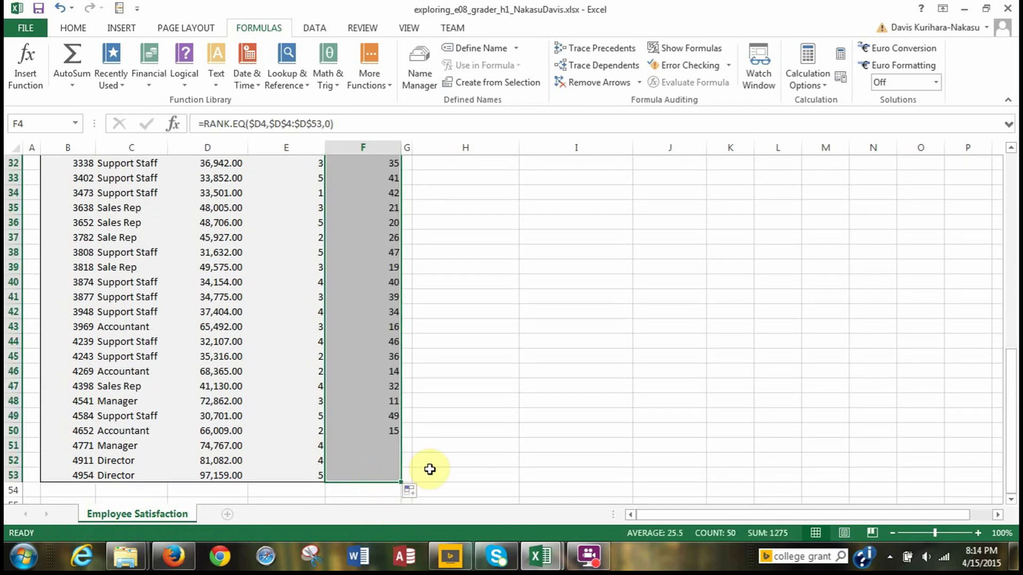
pyautogui.click(431, 478)
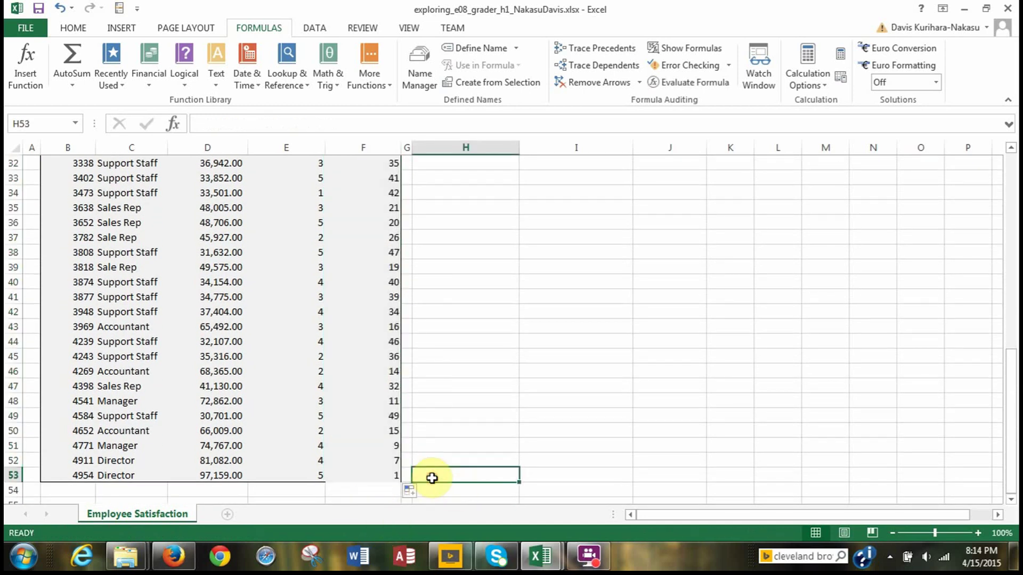
# Check the copied formula in F53 and review the ranks throughout the Salary Rank column.
pyautogui.click(357, 479)
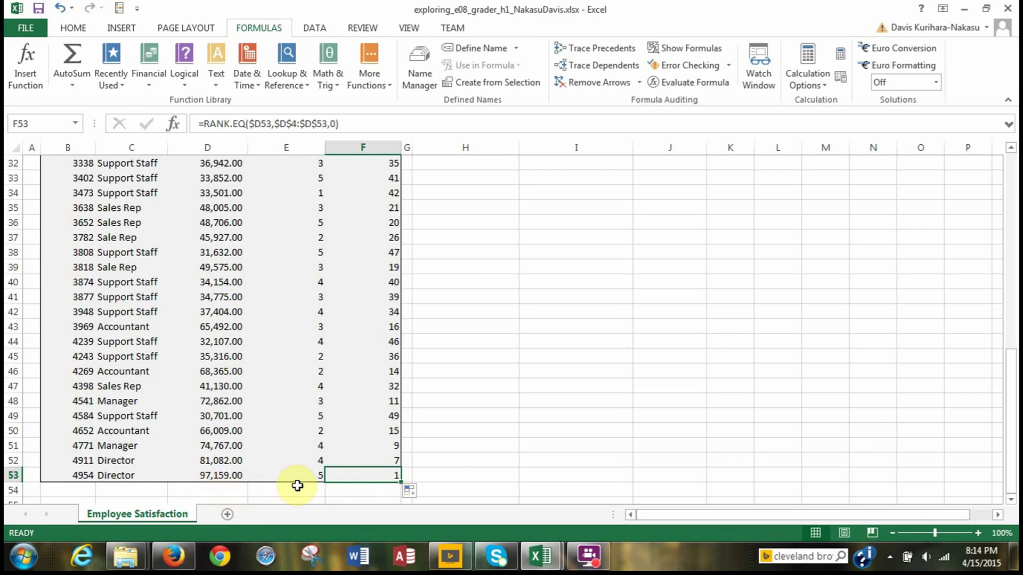
pyautogui.scroll(3, 354, 492)
pyautogui.scroll(-5, 355, 491)
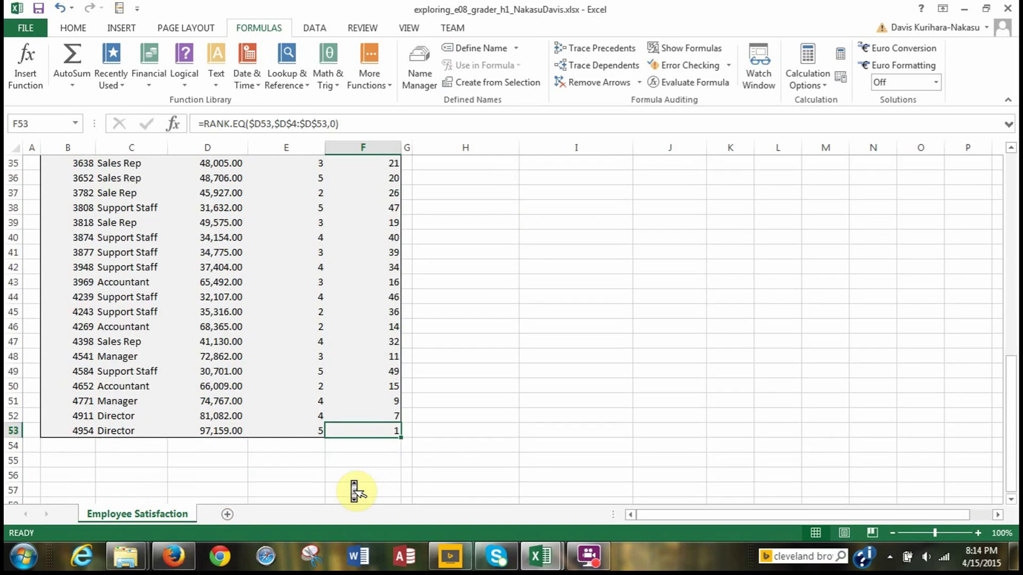
pyautogui.scroll(3, 354, 492)
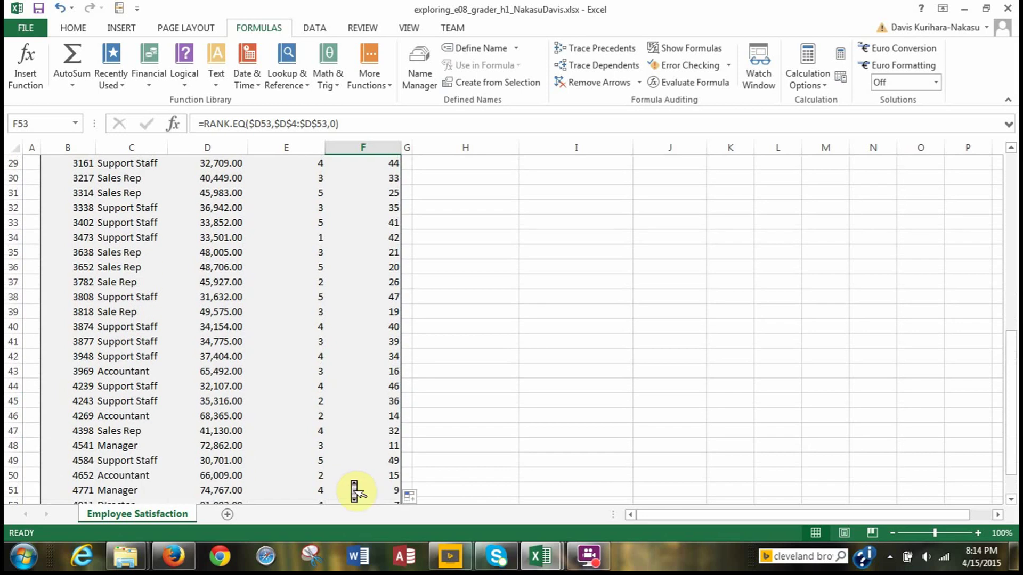
pyautogui.scroll(3, 354, 492)
pyautogui.scroll(6, 354, 491)
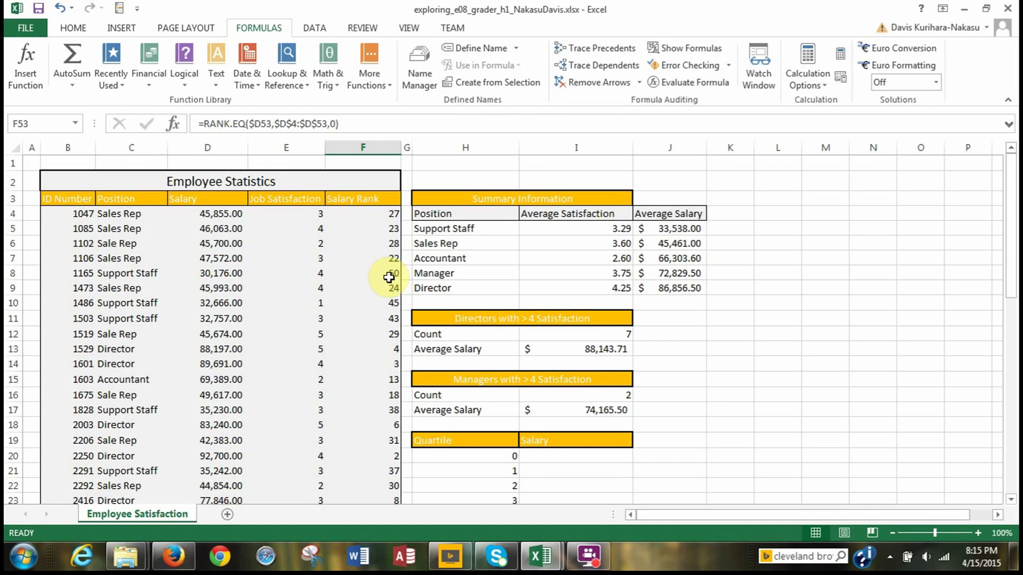
pyautogui.scroll(-2, 439, 385)
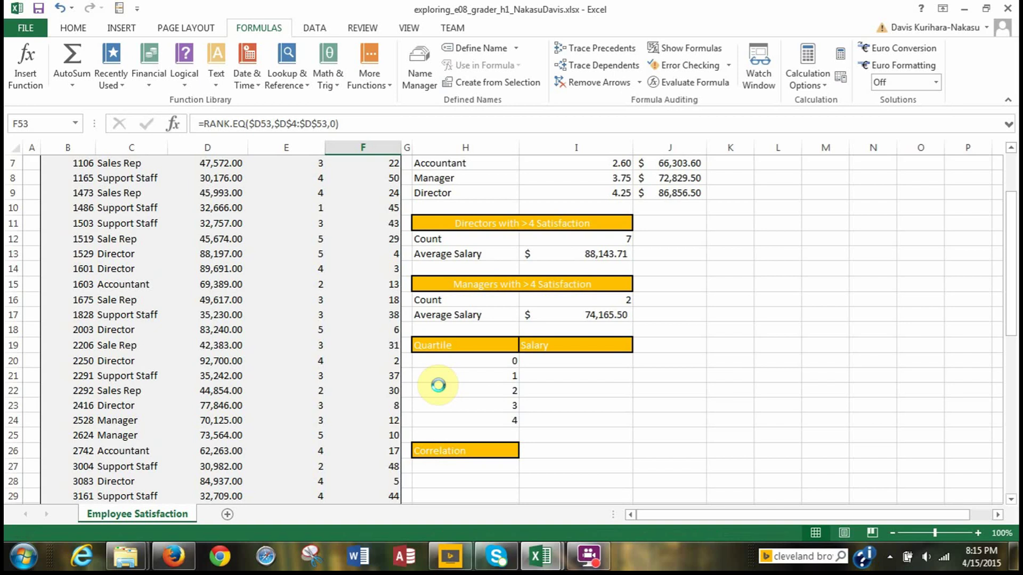
# Begin inserting a function in I20, the Salary cell for quartile 0, and search the functions for "quartile".
pyautogui.click(534, 376)
pyautogui.click(534, 361)
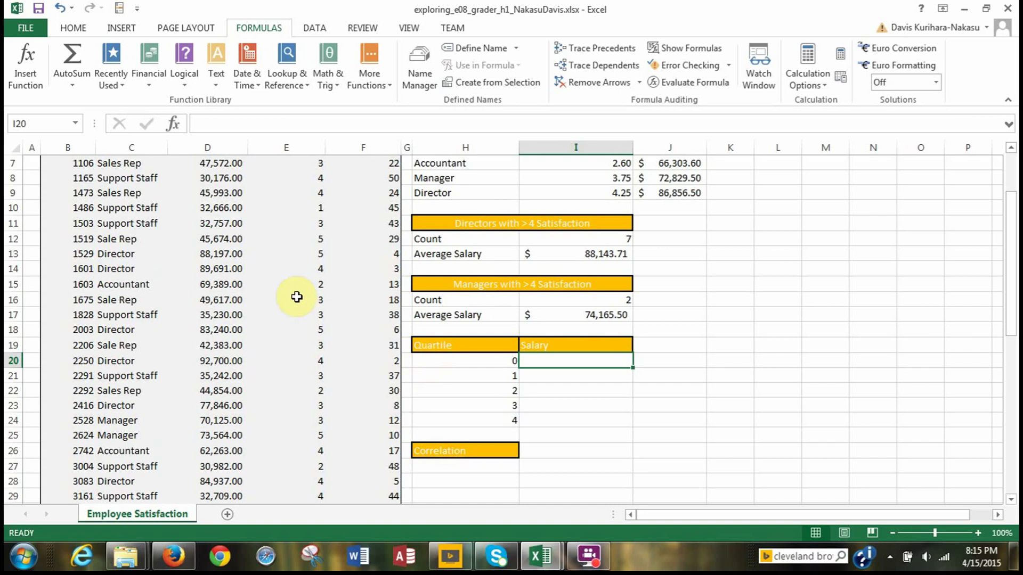
pyautogui.scroll(2, 295, 295)
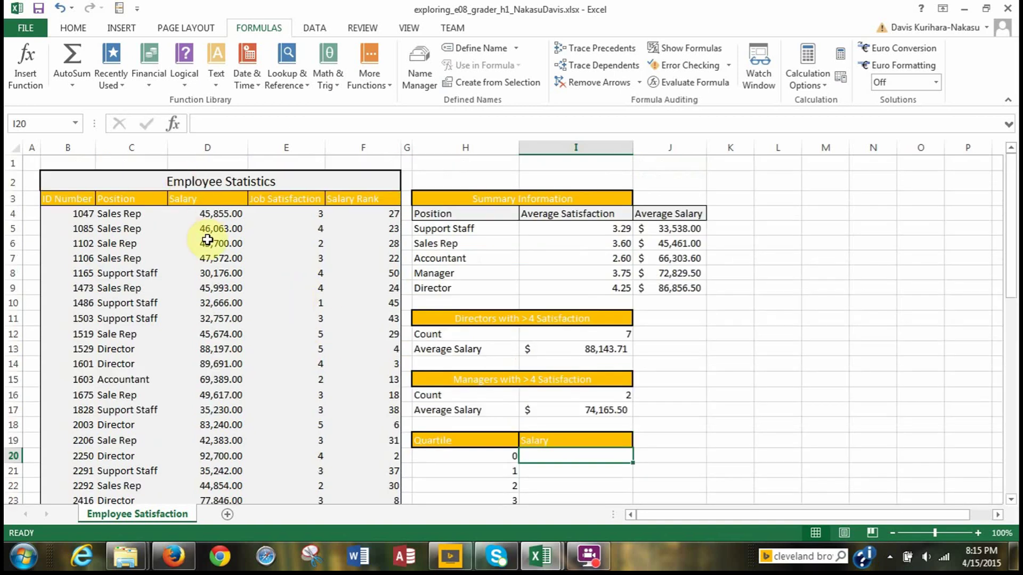
pyautogui.scroll(-1, 211, 250)
pyautogui.scroll(-9, 211, 250)
pyautogui.scroll(8, 205, 244)
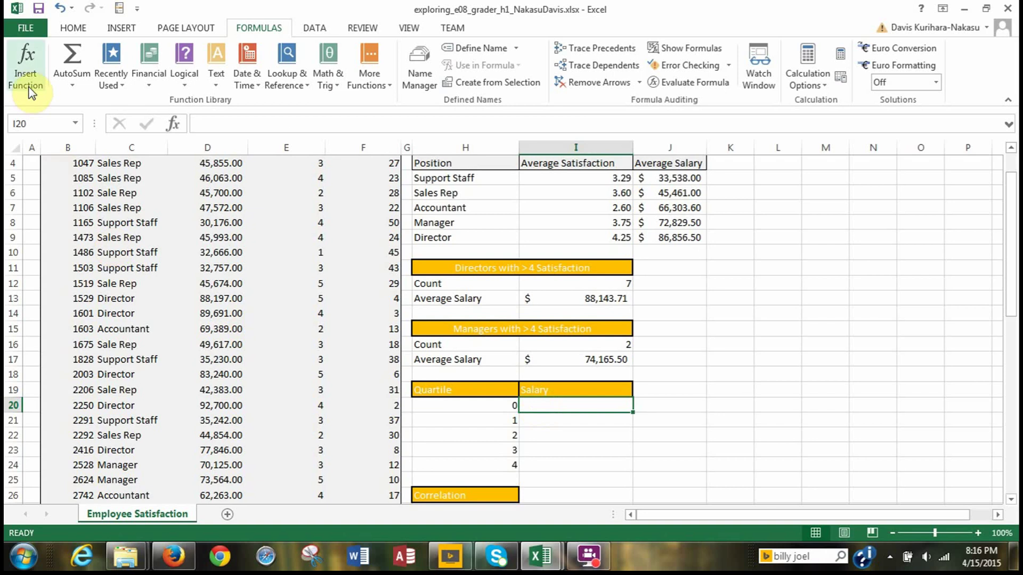
pyautogui.click(24, 75)
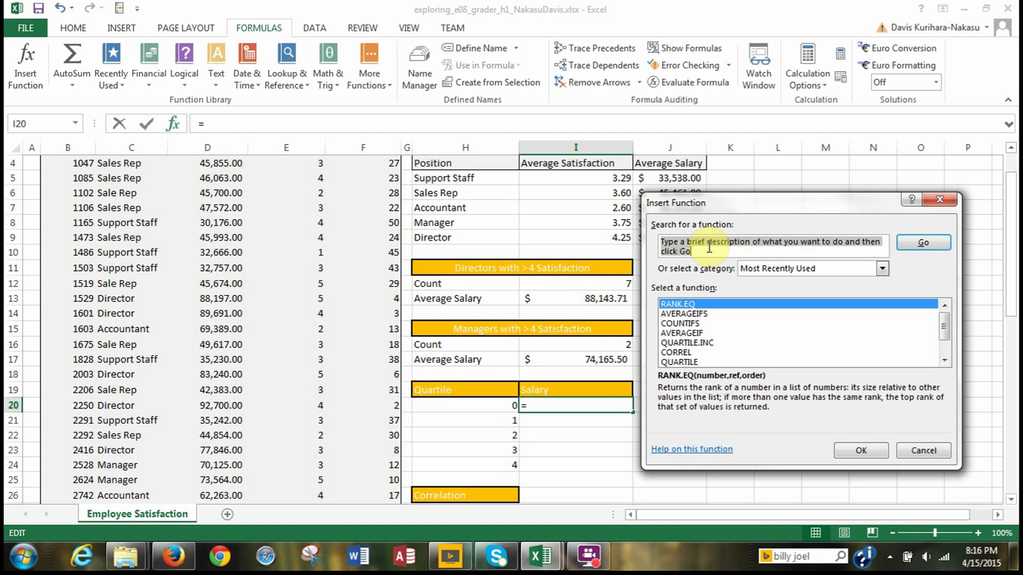
pyautogui.press('BackSpace')
pyautogui.write('quartile')
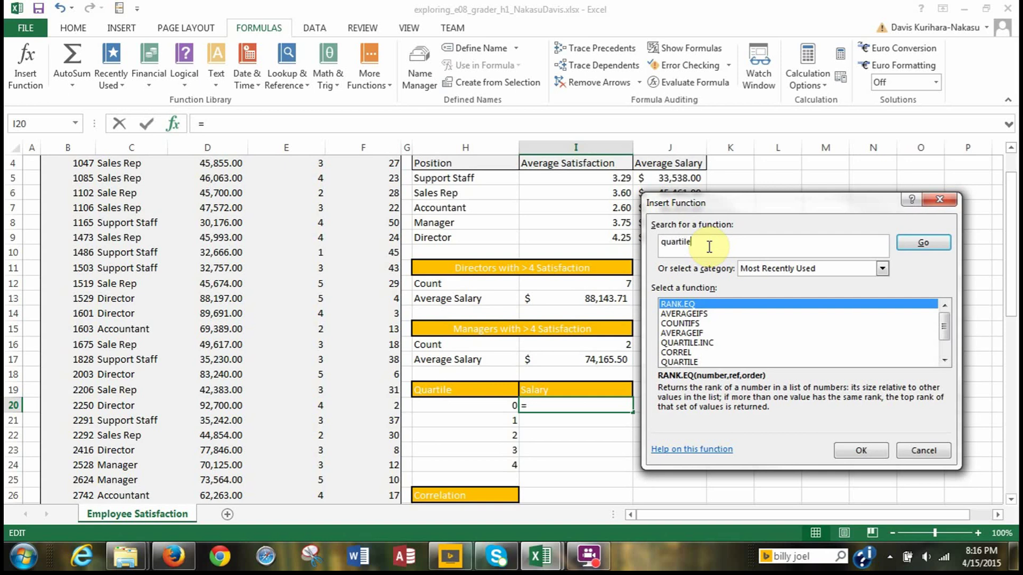
pyautogui.press('Return')
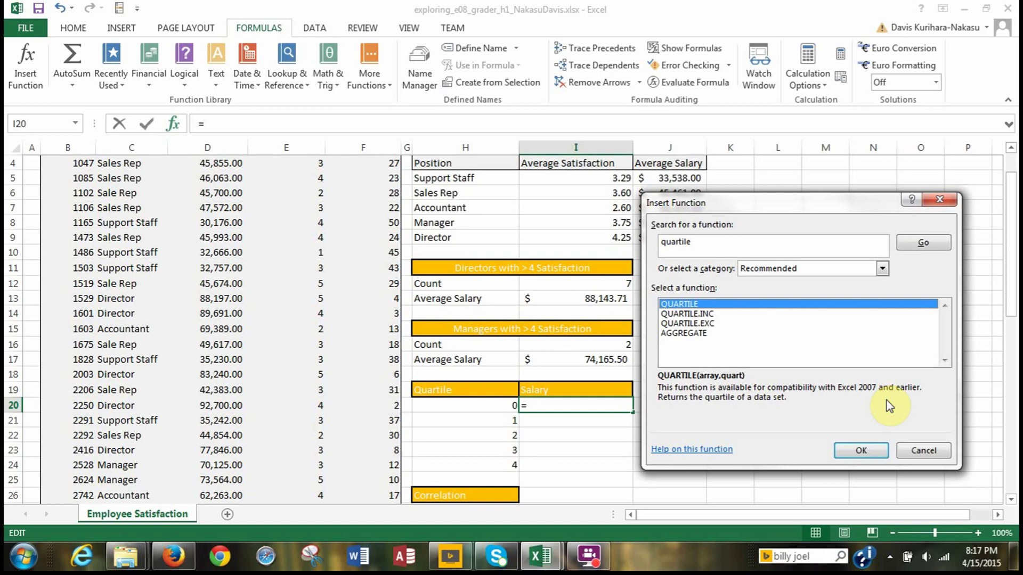
# Compare the descriptions of QUARTILE.INC and QUARTILE.EXC, and choose QUARTILE.INC for the formula in I20.
pyautogui.click(685, 314)
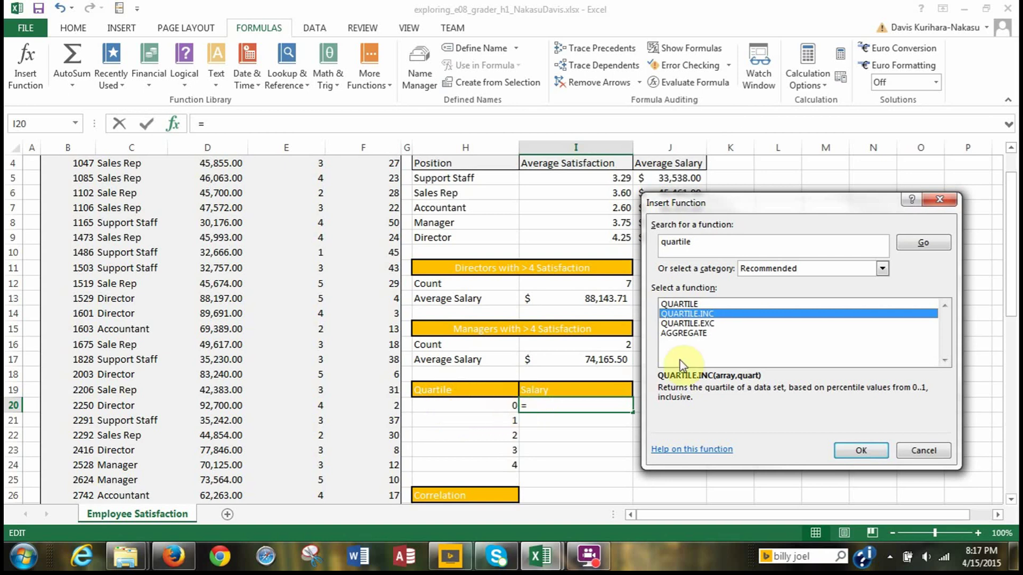
pyautogui.click(706, 324)
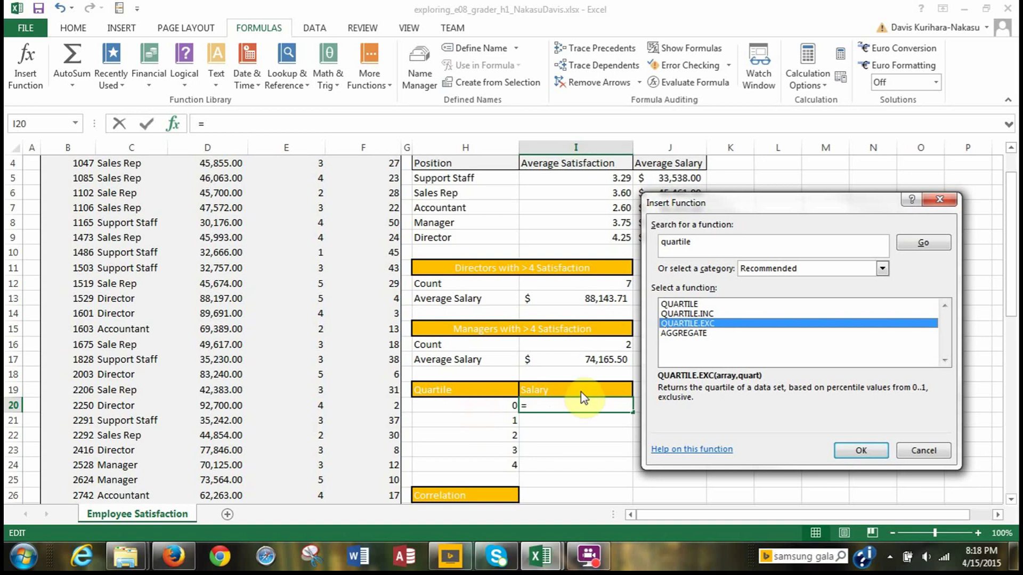
pyautogui.click(674, 316)
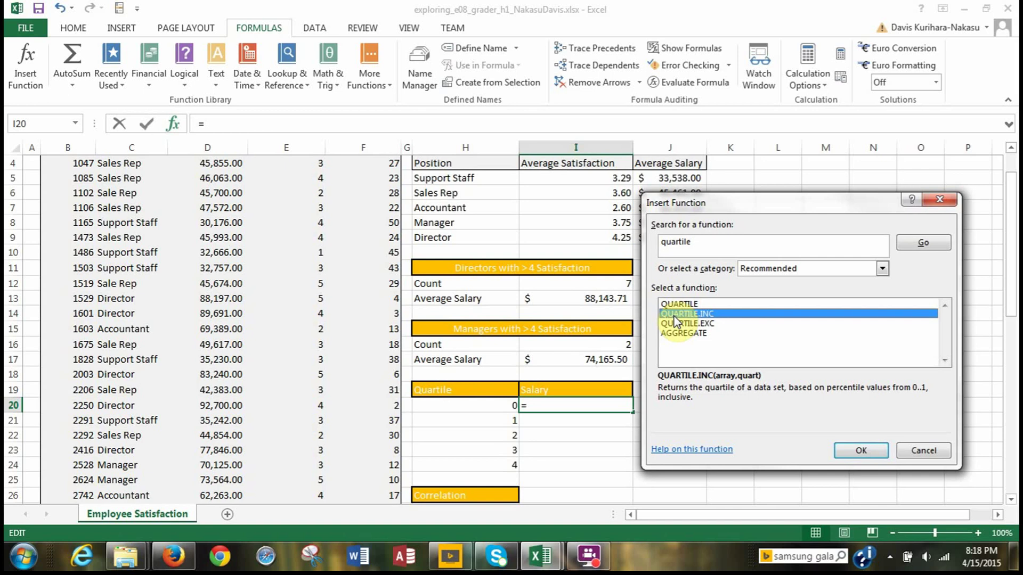
pyautogui.click(856, 451)
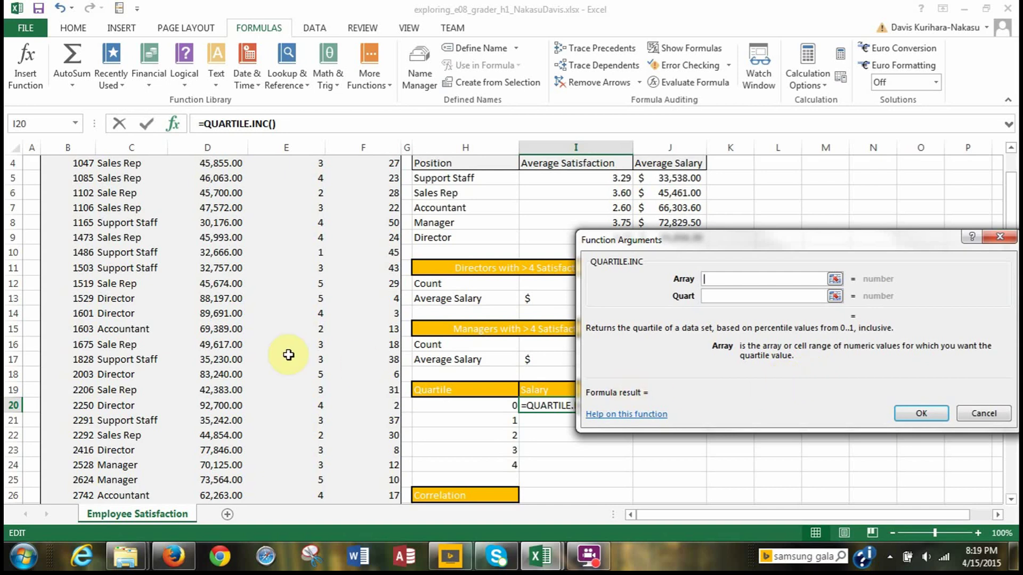
# Set the Array argument of QUARTILE.INC to the whole salary list, D4:D53.
pyautogui.scroll(1, 288, 355)
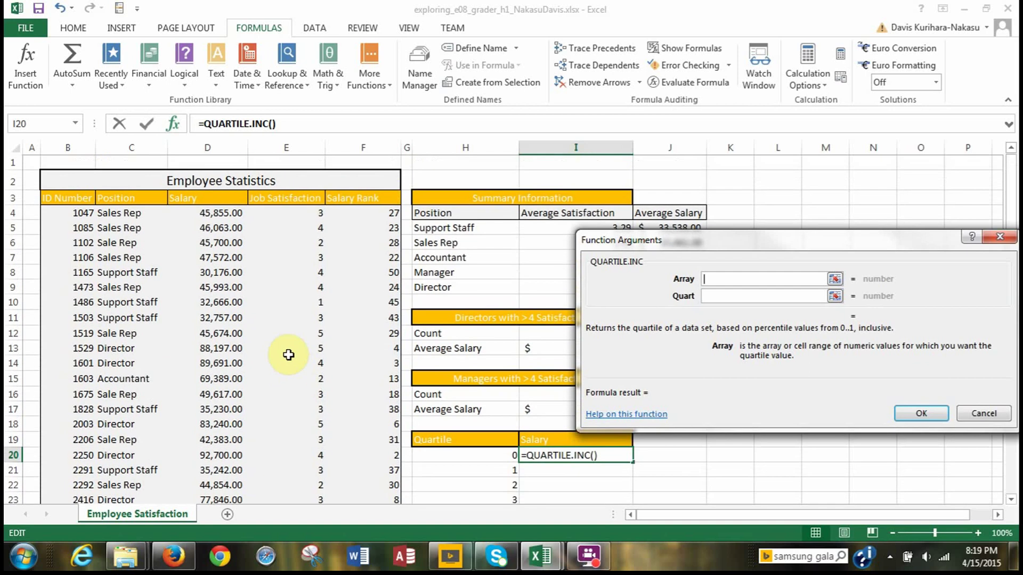
pyautogui.click(191, 215)
pyautogui.moveTo(191, 214); pyautogui.dragTo(201, 562)
pyautogui.moveTo(196, 504); pyautogui.dragTo(198, 476)
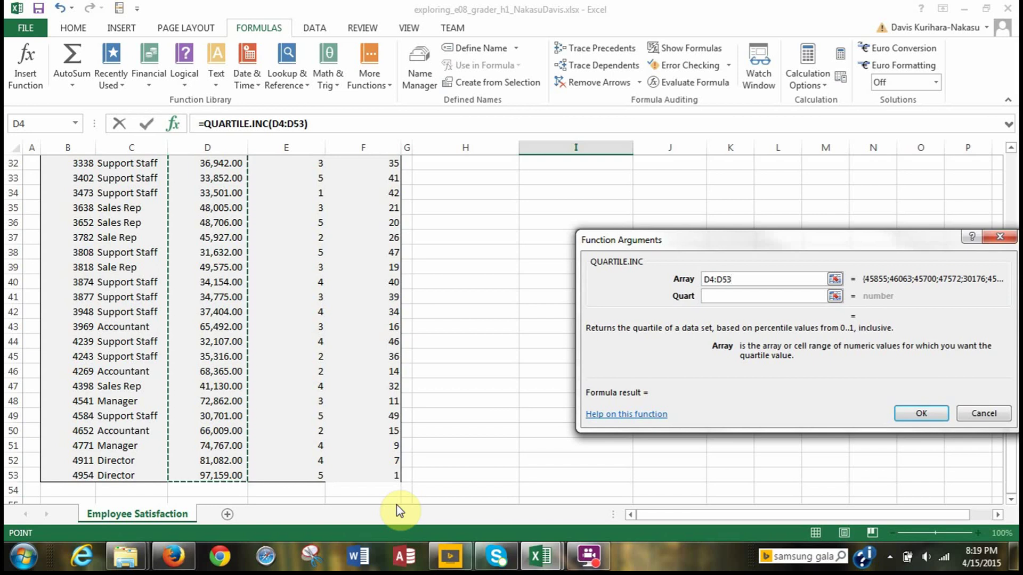
pyautogui.scroll(9, 424, 381)
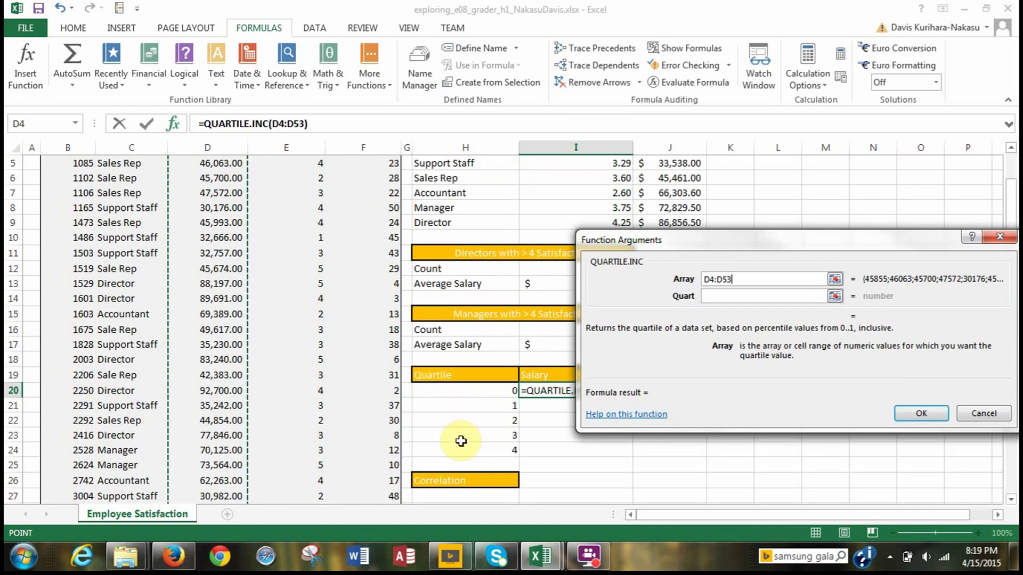
# Make both ends of the Array range absolute so it reads $D$4:$D$53.
pyautogui.click(712, 282)
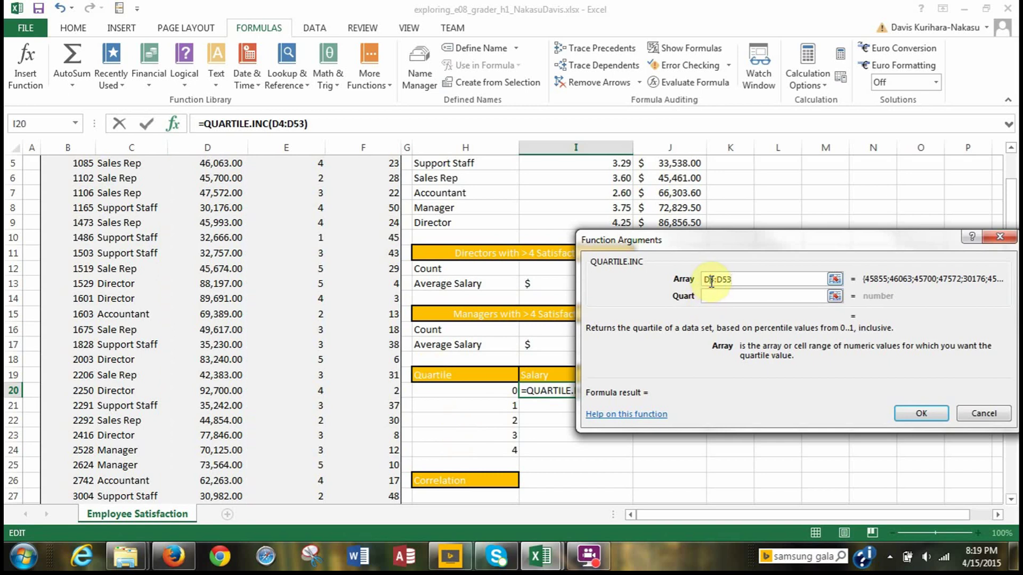
pyautogui.scroll(2, 426, 314)
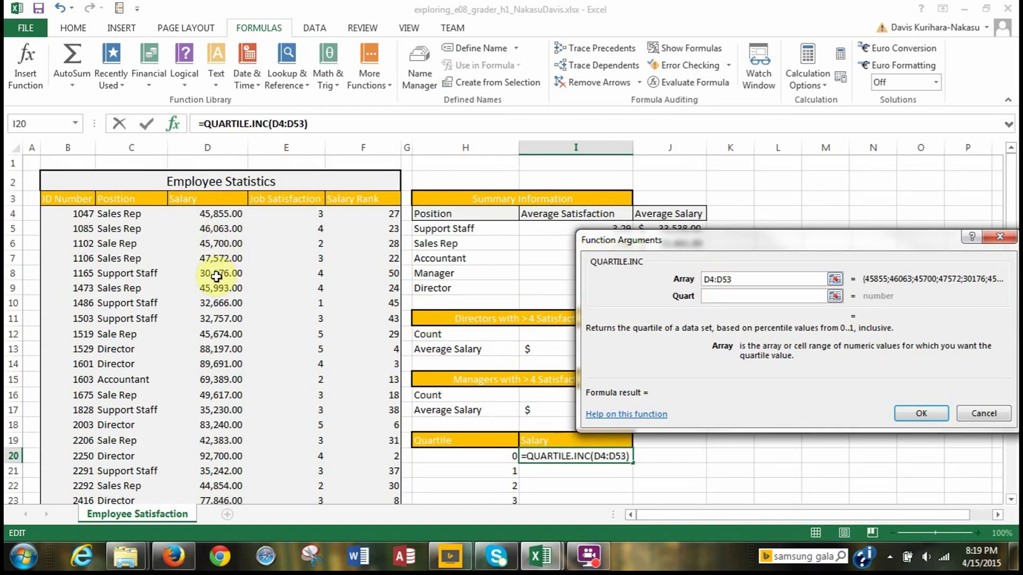
pyautogui.press('F4')
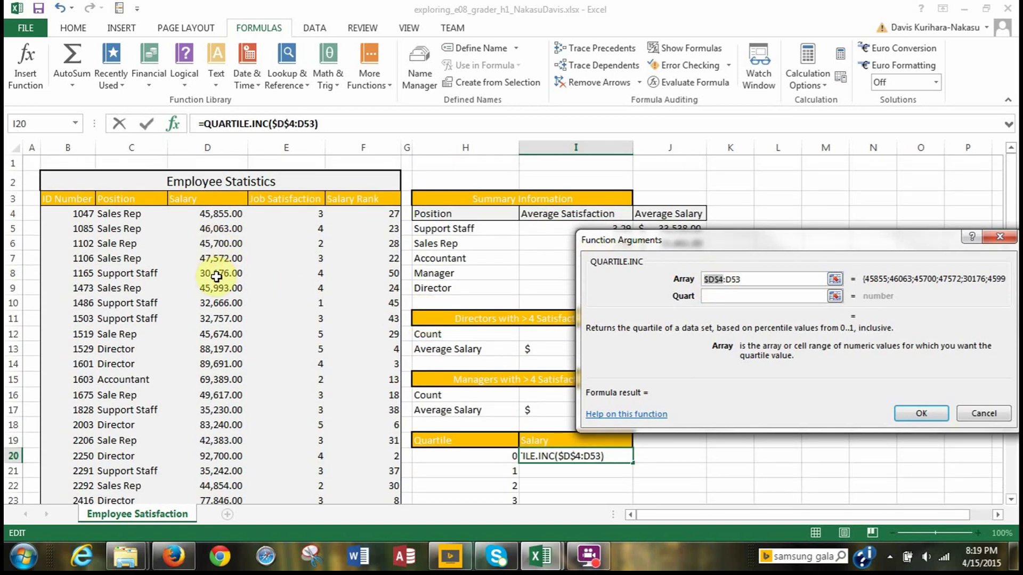
pyautogui.click(736, 279)
pyautogui.press('F4')
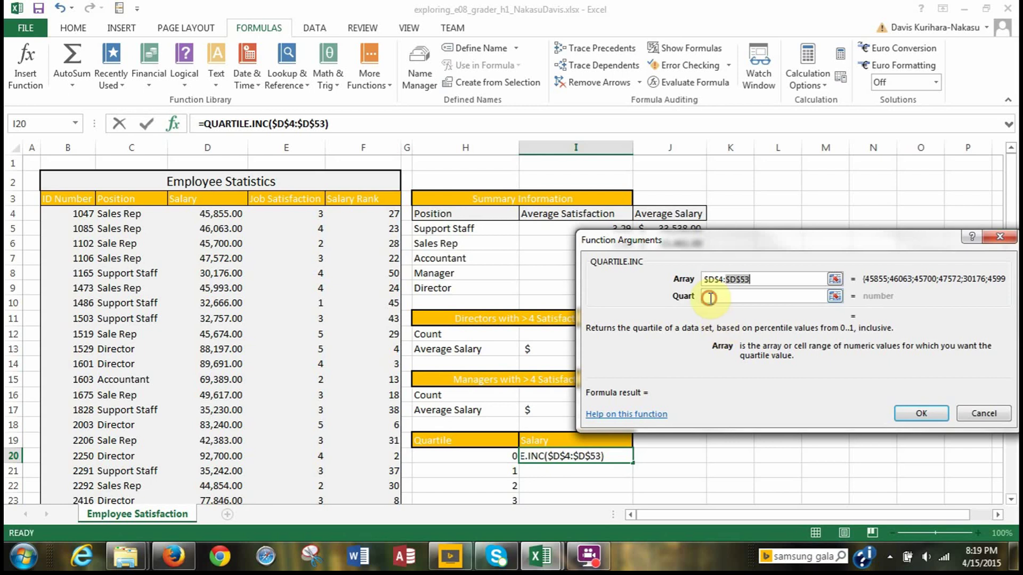
# Set the Quart argument to the quartile number as the mixed reference $H20 and enter the formula in I20.
pyautogui.click(711, 297)
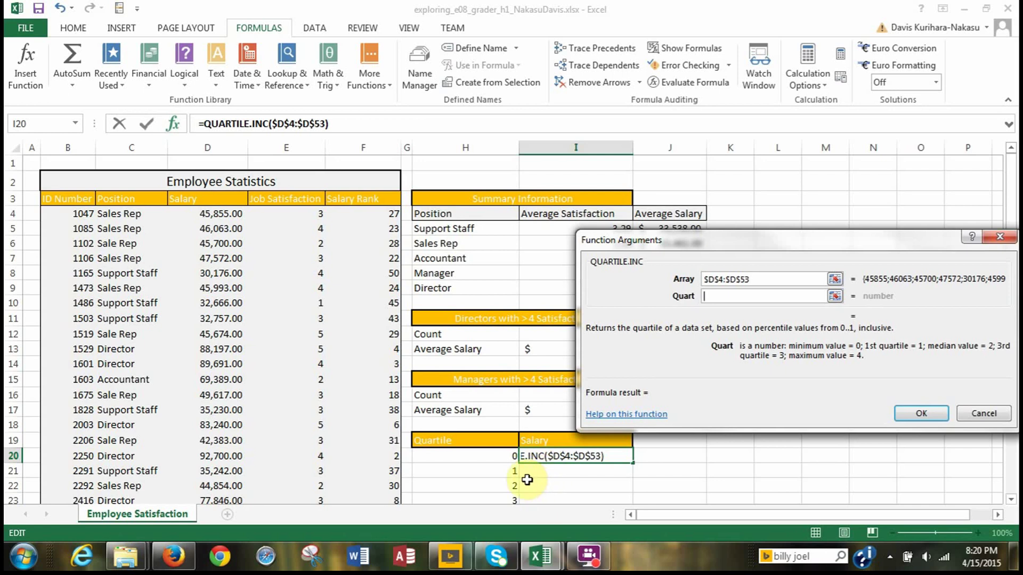
pyautogui.click(483, 456)
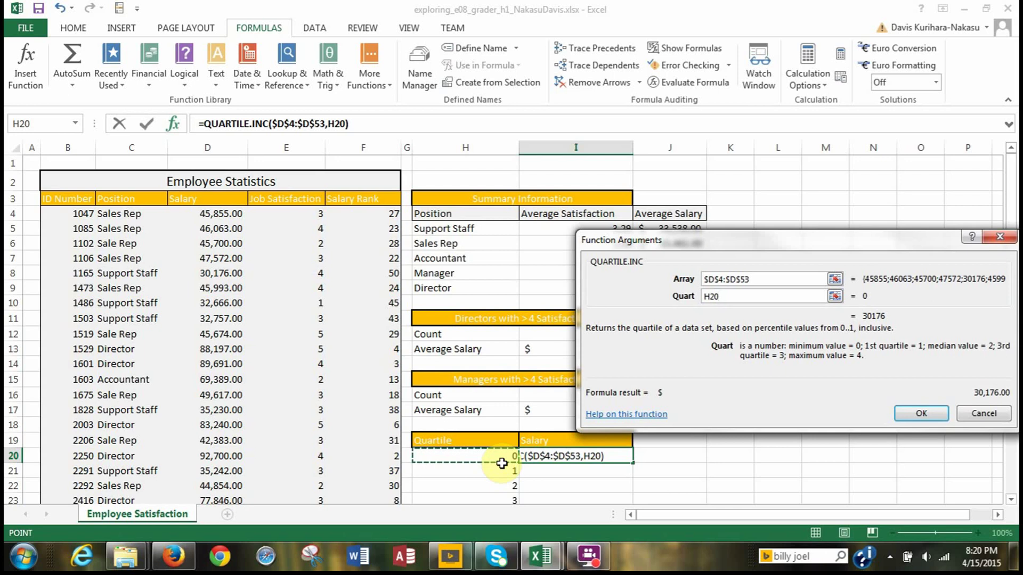
pyautogui.press('F4')
pyautogui.press('F4')
pyautogui.press('F4')
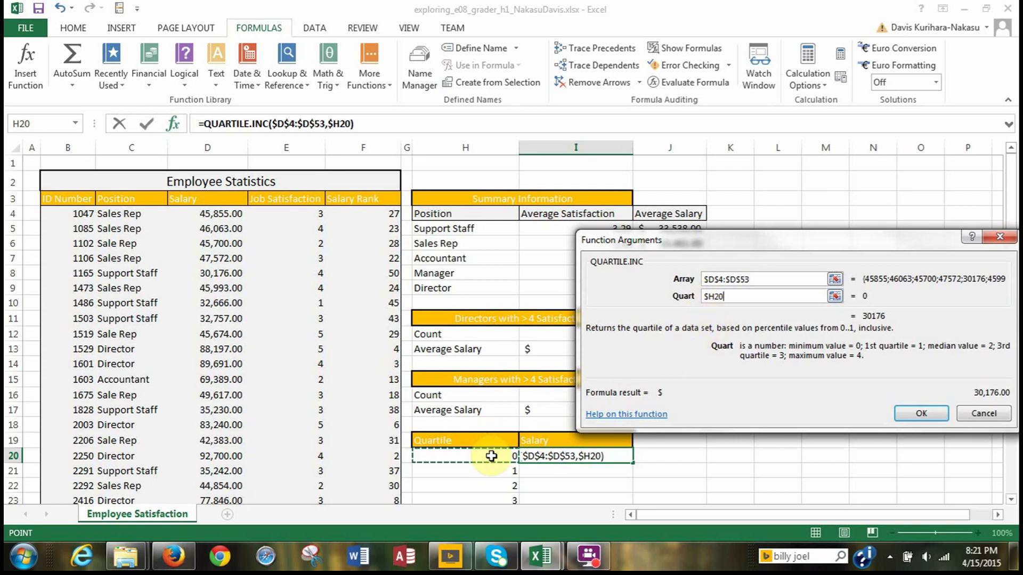
pyautogui.click(920, 416)
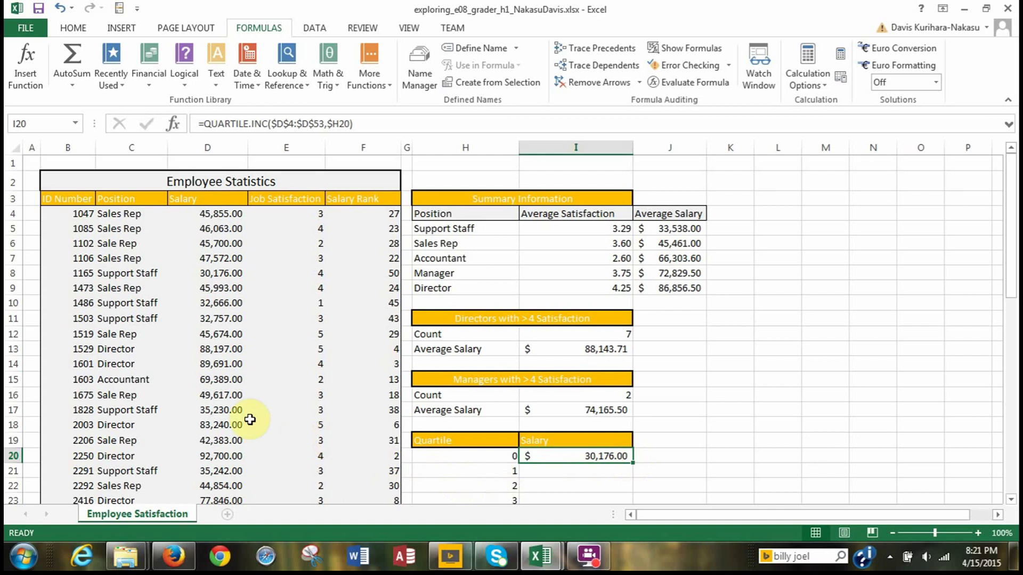
# Look through the Salary column down to row 53 to check the minimum salary calculated in I20.
pyautogui.scroll(-13, 193, 273)
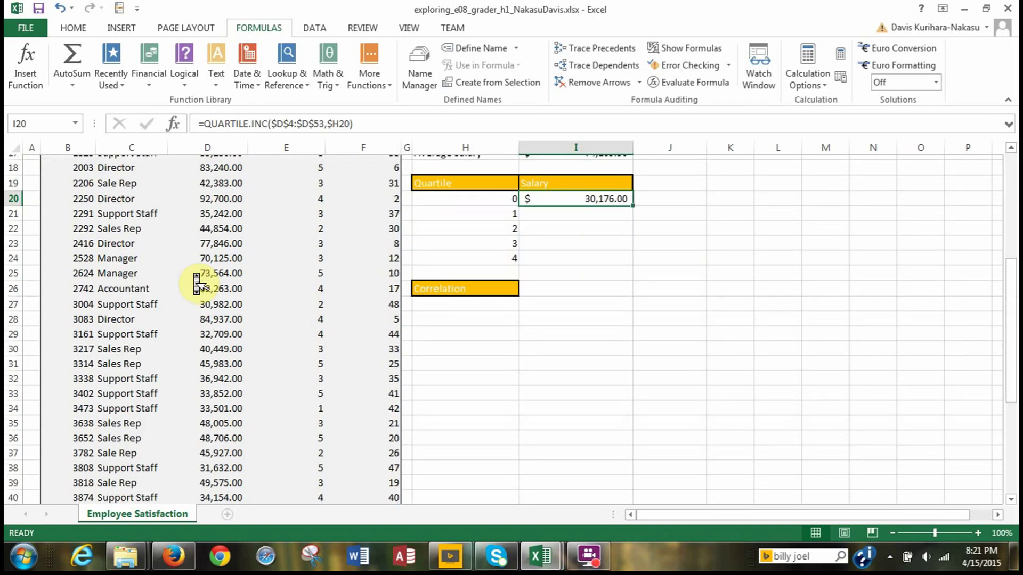
pyautogui.scroll(-1, 197, 285)
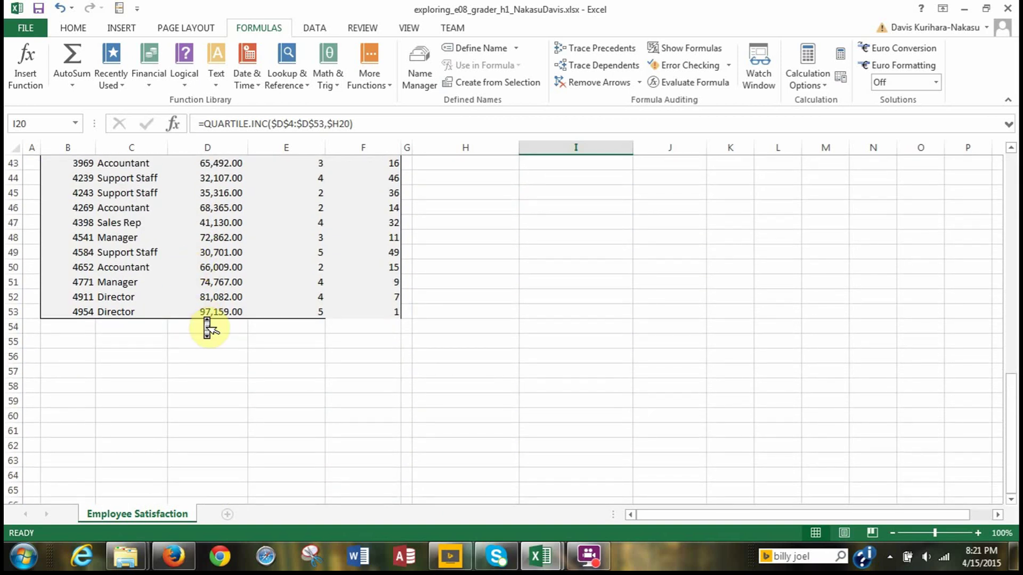
pyautogui.scroll(3, 208, 326)
pyautogui.scroll(2, 208, 327)
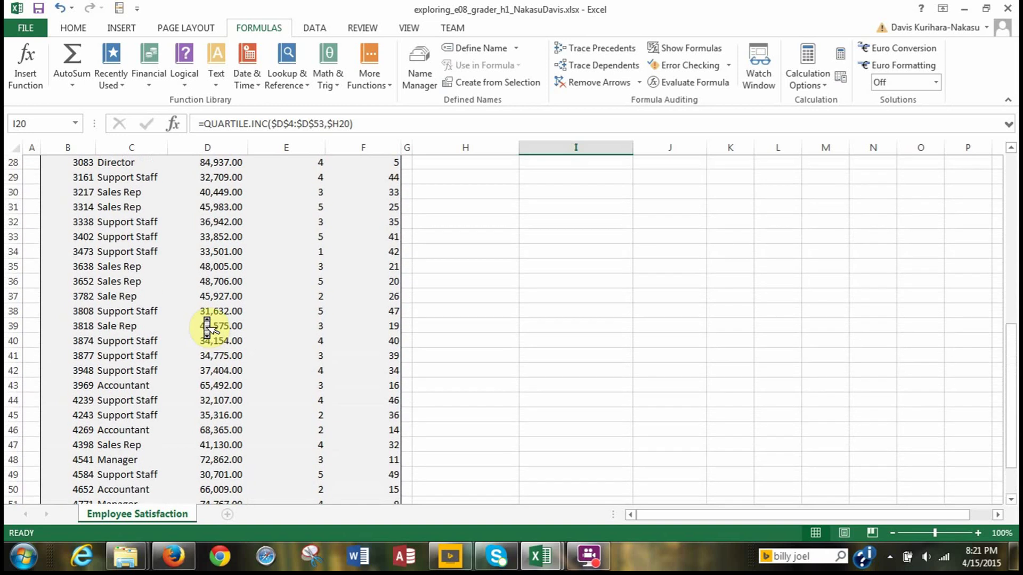
pyautogui.scroll(3, 205, 323)
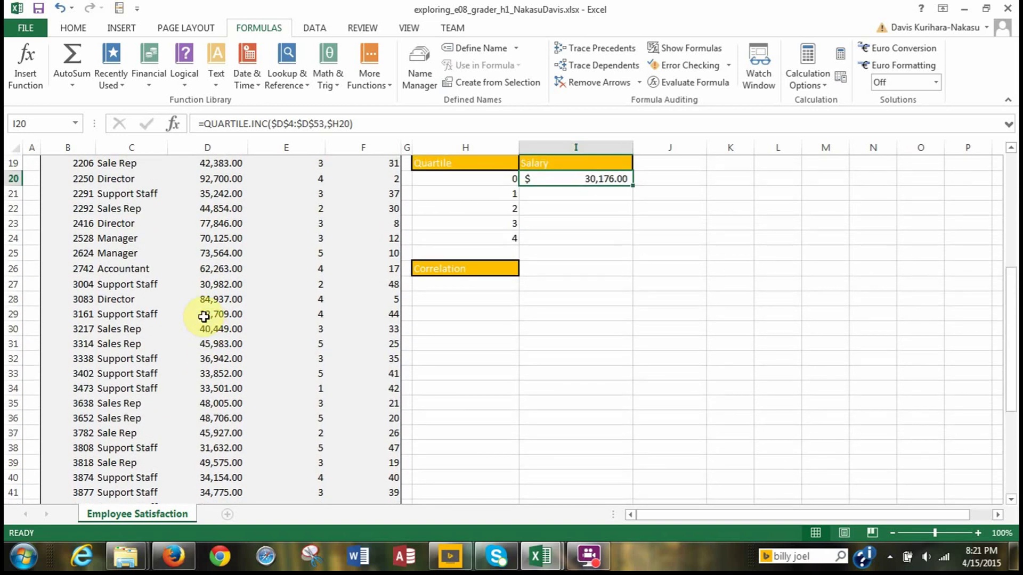
pyautogui.scroll(4, 207, 328)
pyautogui.scroll(2, 207, 327)
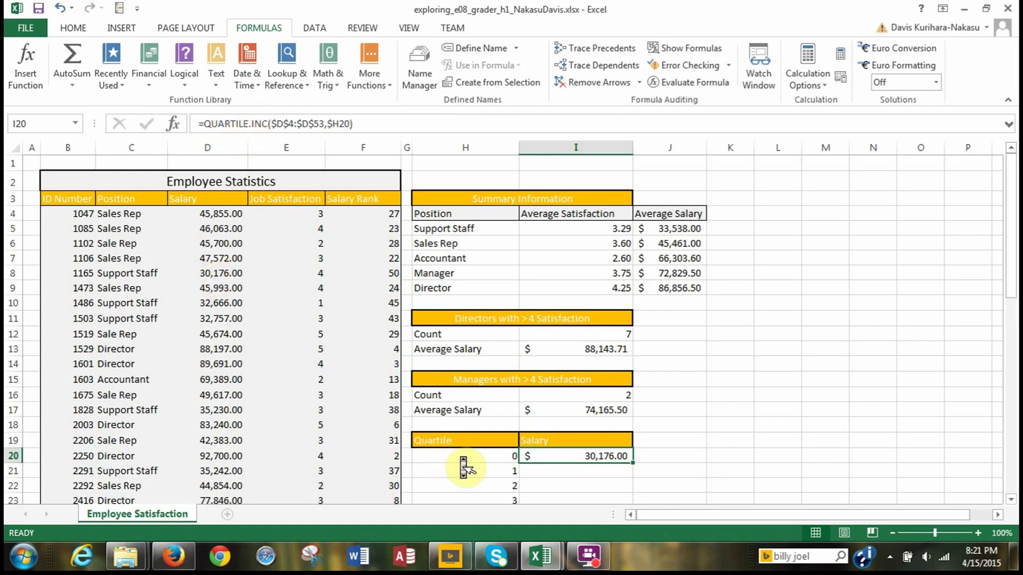
# Fill the QUARTILE.INC formula from I20 down through I24 for quartiles 1 to 4.
pyautogui.scroll(-2, 464, 460)
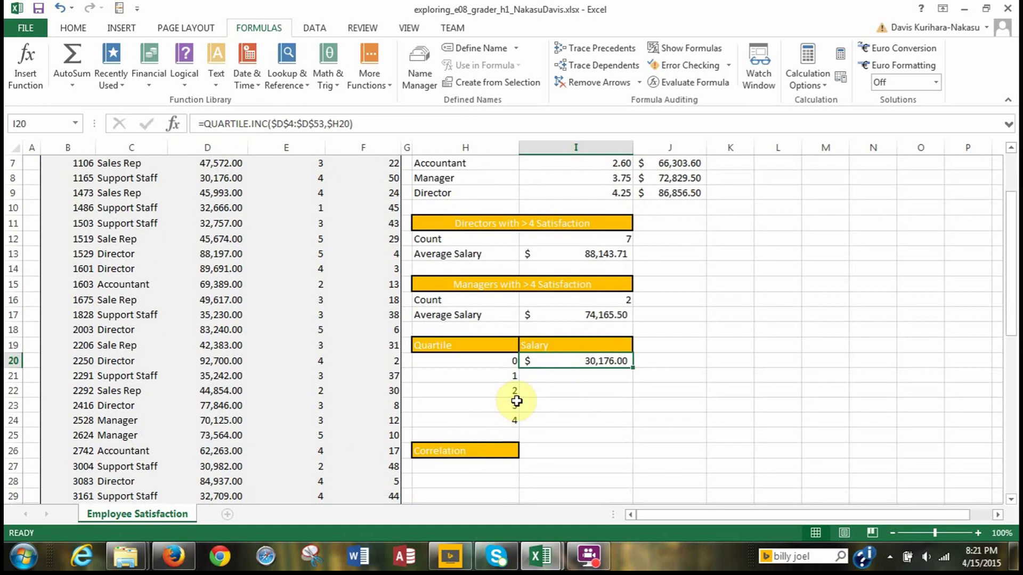
pyautogui.click(533, 377)
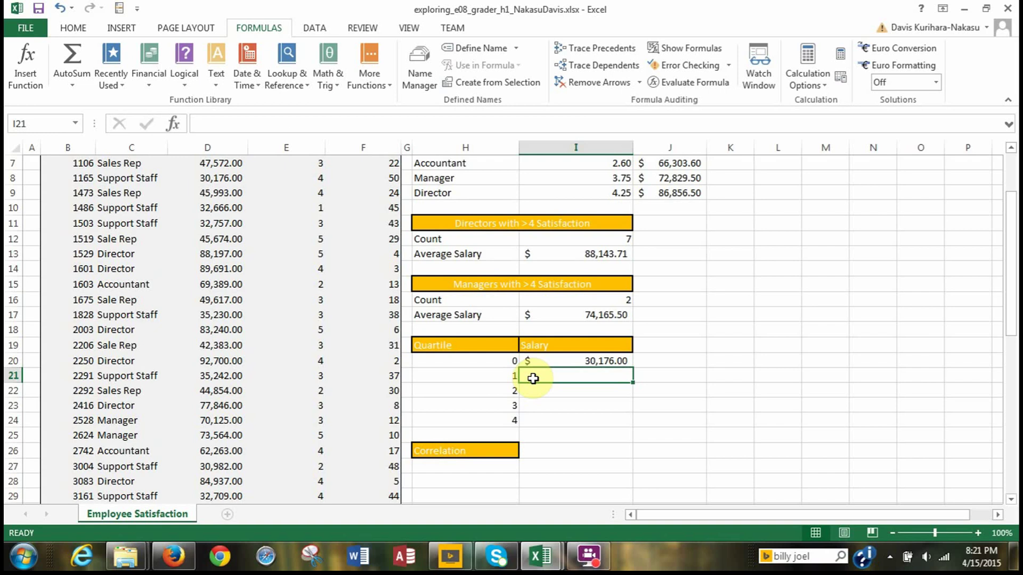
pyautogui.click(562, 360)
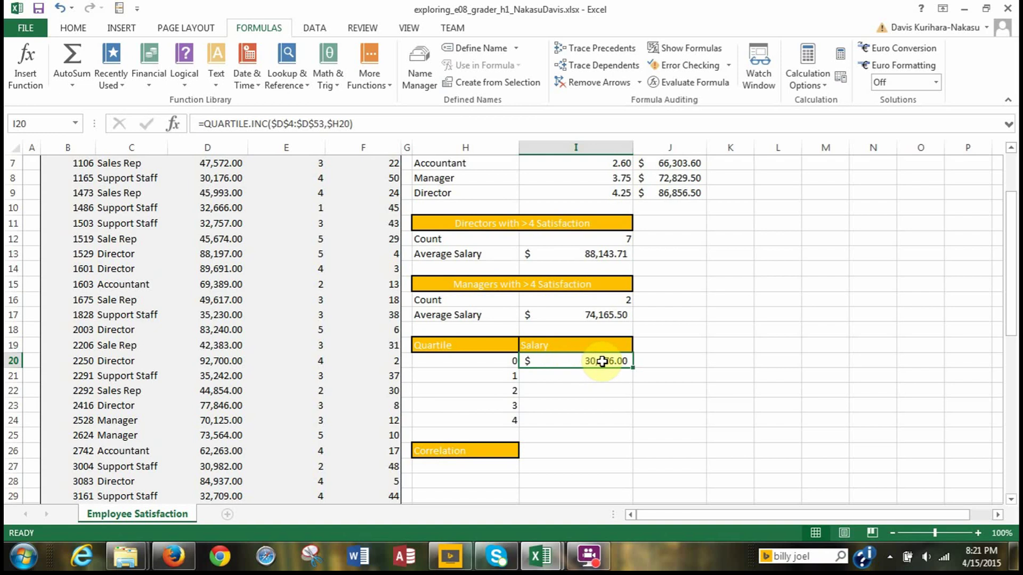
pyautogui.moveTo(633, 367); pyautogui.dragTo(634, 424)
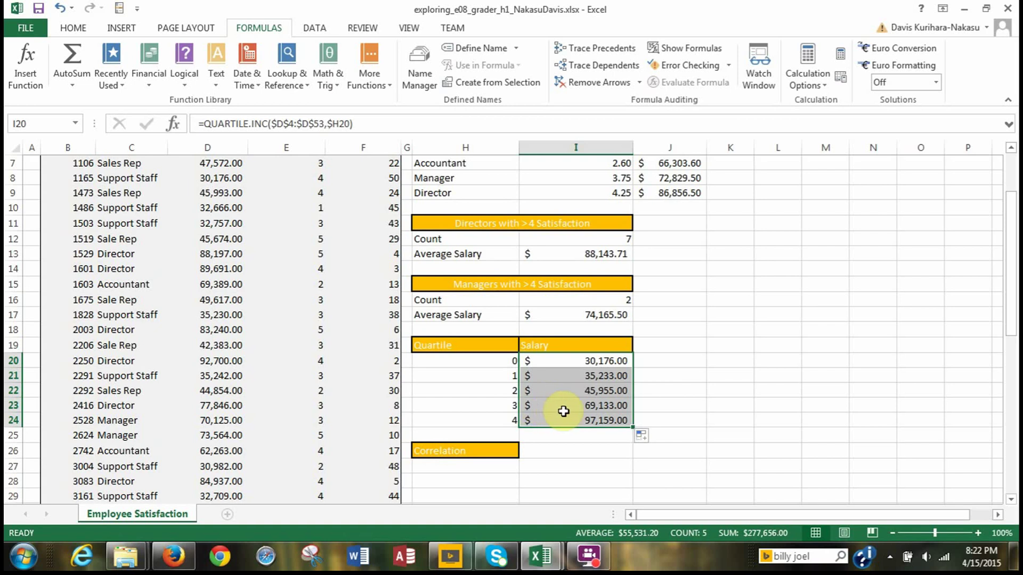
# Check the copied quartile formulas in I21 through I24 and the references they use.
pyautogui.click(546, 379)
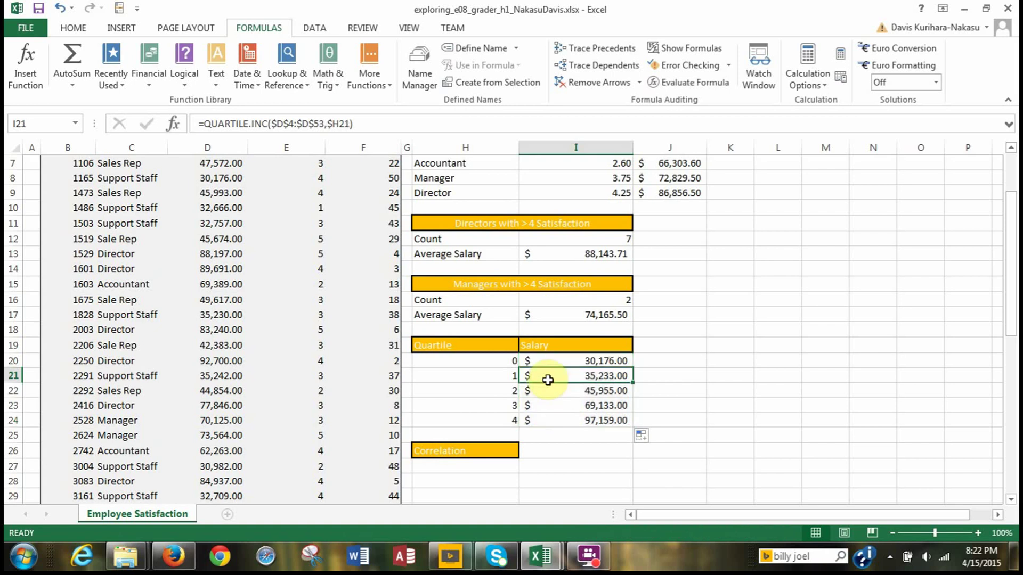
pyautogui.press('Down')
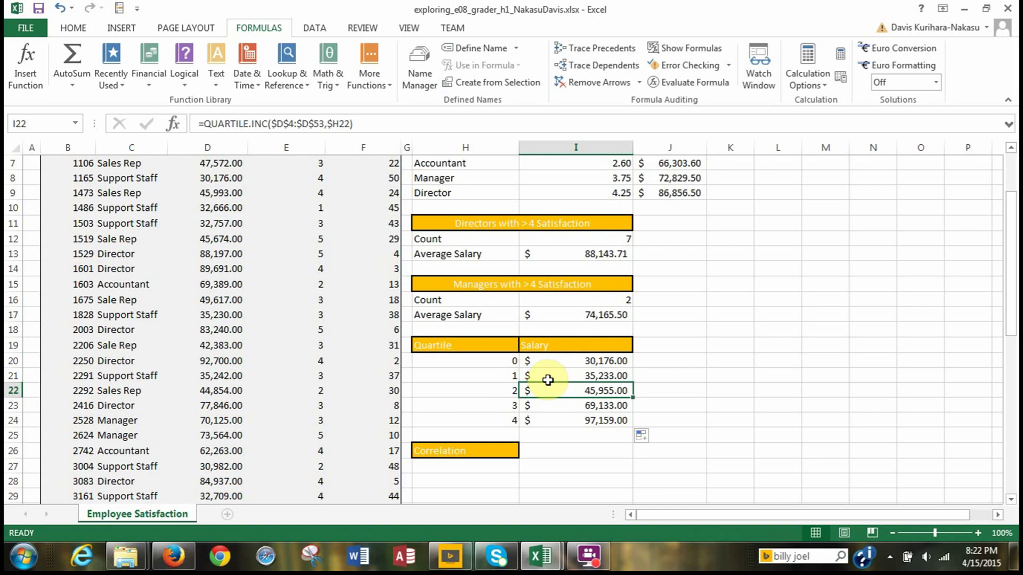
pyautogui.press('Down')
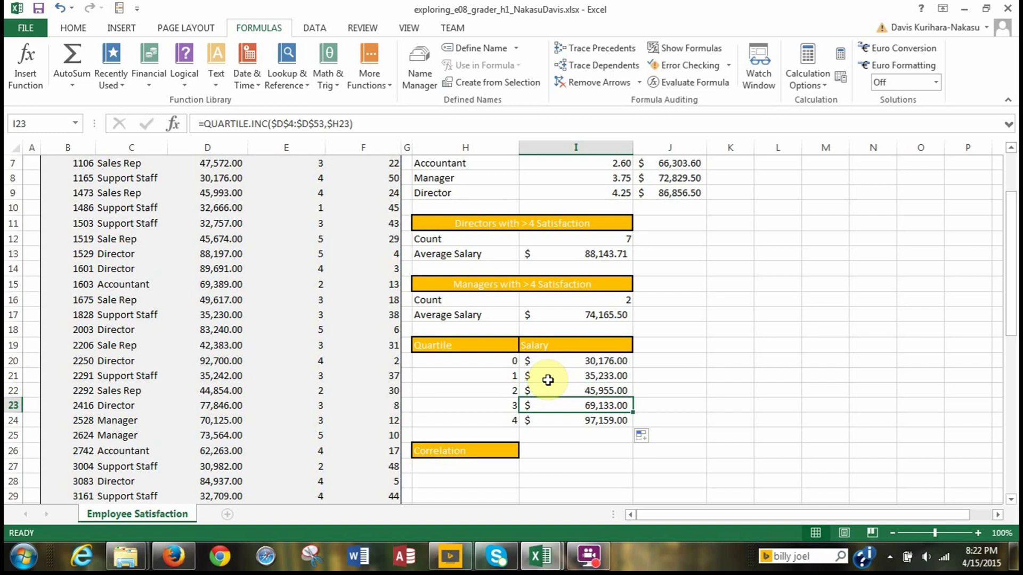
pyautogui.press('Up')
pyautogui.press('Down')
pyautogui.press('Down')
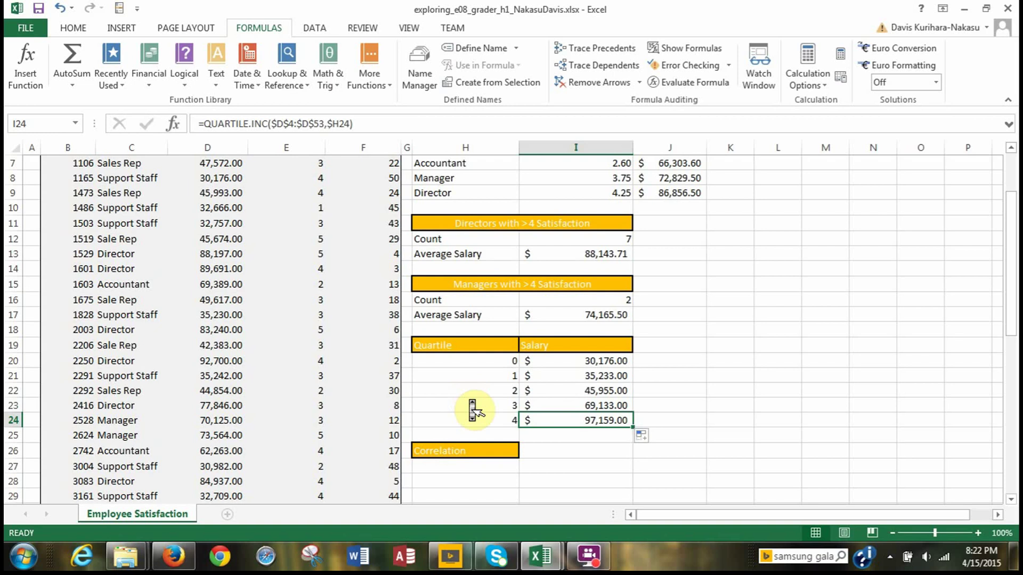
pyautogui.scroll(1, 469, 399)
pyautogui.scroll(-2, 469, 399)
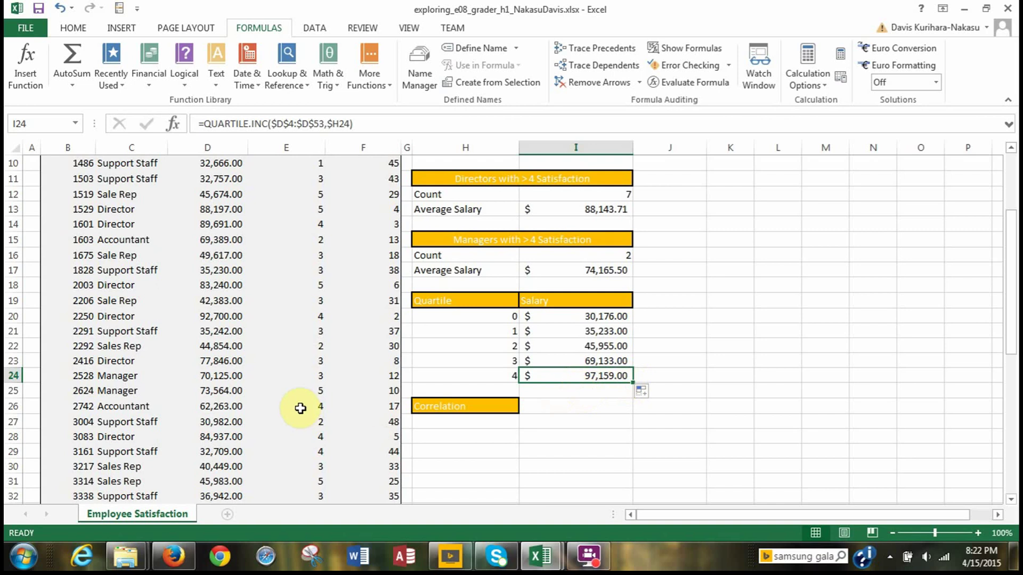
# Look through the Salary column down to row 53 to check the maximum salary calculated for quartile 4 in I24.
pyautogui.scroll(-4, 304, 421)
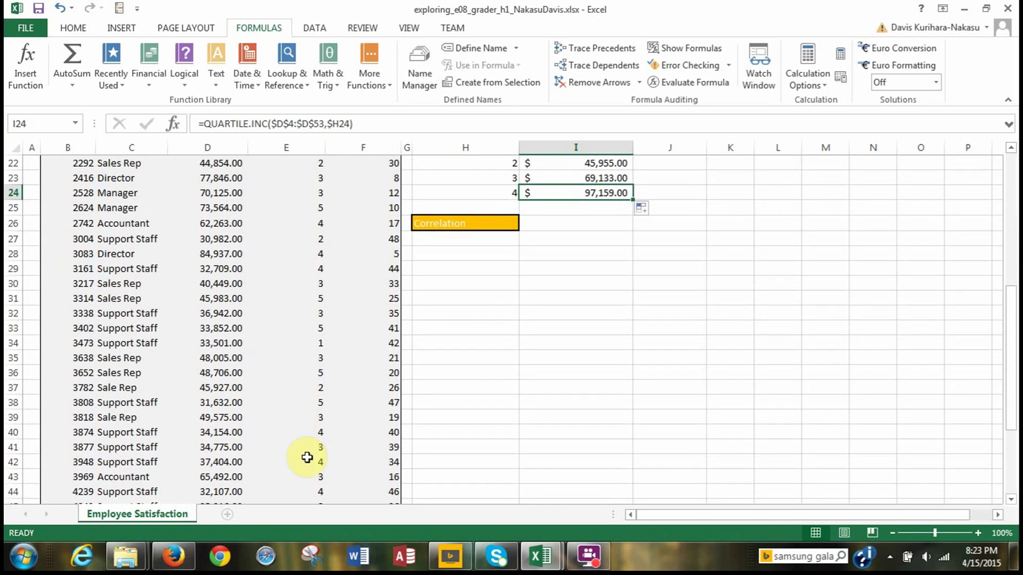
pyautogui.scroll(-3, 363, 447)
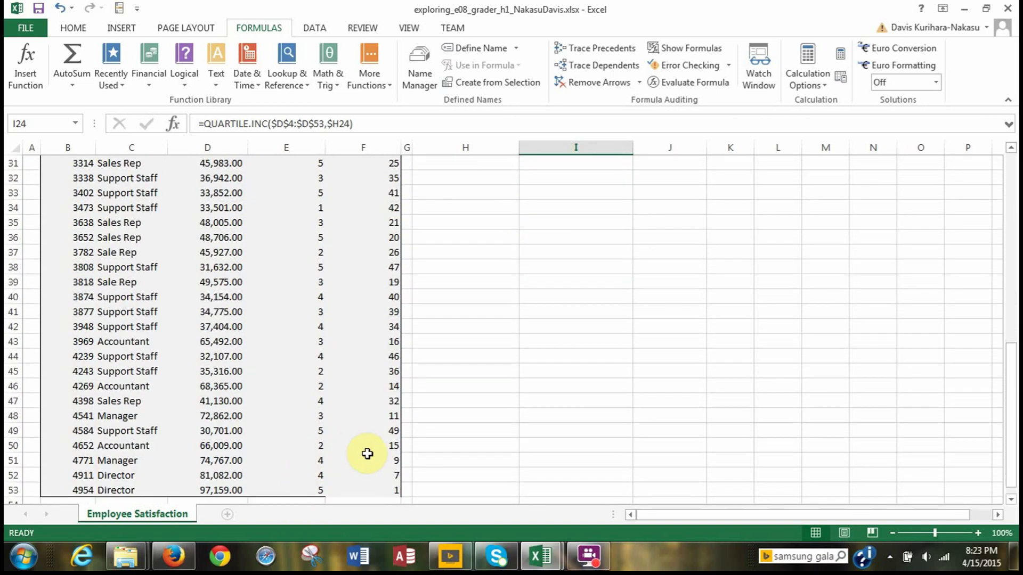
pyautogui.scroll(-1, 379, 458)
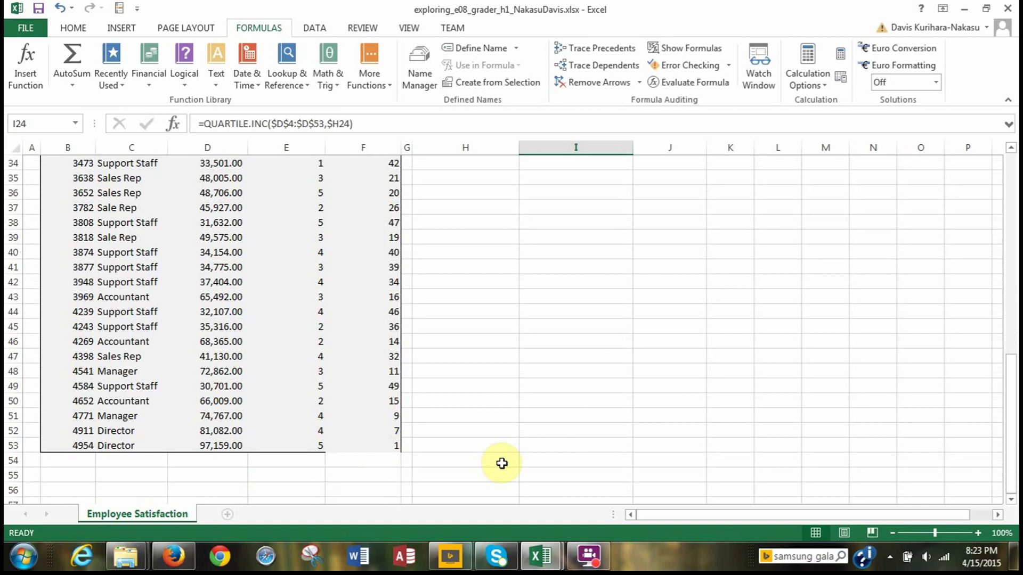
pyautogui.scroll(11, 502, 464)
pyautogui.scroll(-3, 502, 464)
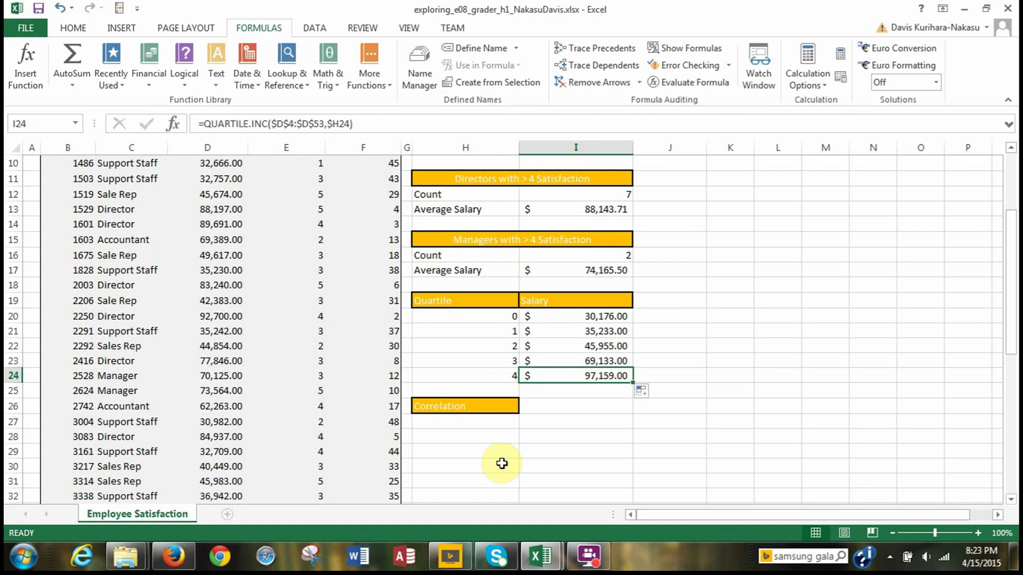
# Search the function list for "correlation" and start a CORREL formula in H27 under the Correlation heading.
pyautogui.click(454, 423)
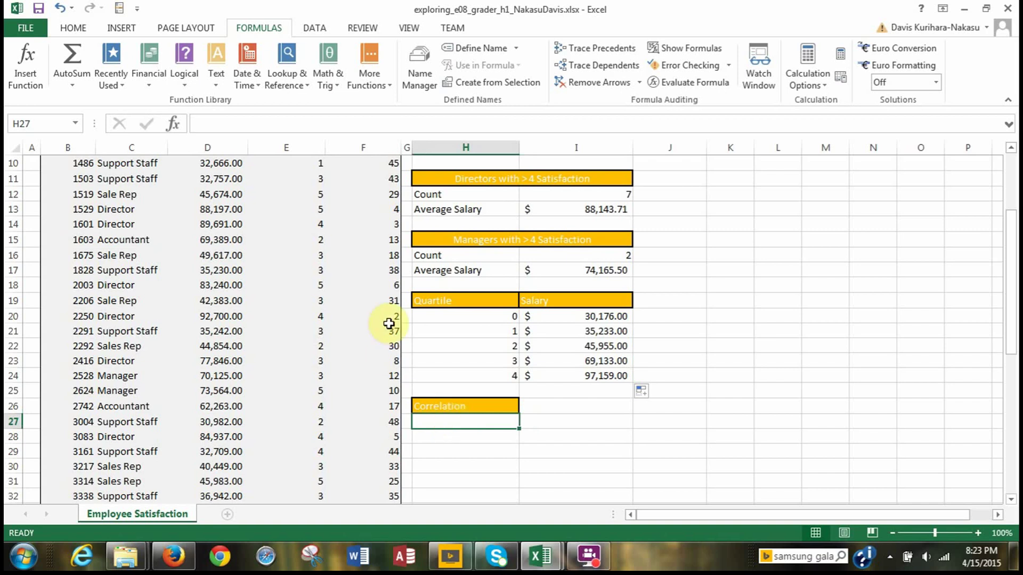
pyautogui.scroll(1, 182, 318)
pyautogui.scroll(3, 182, 319)
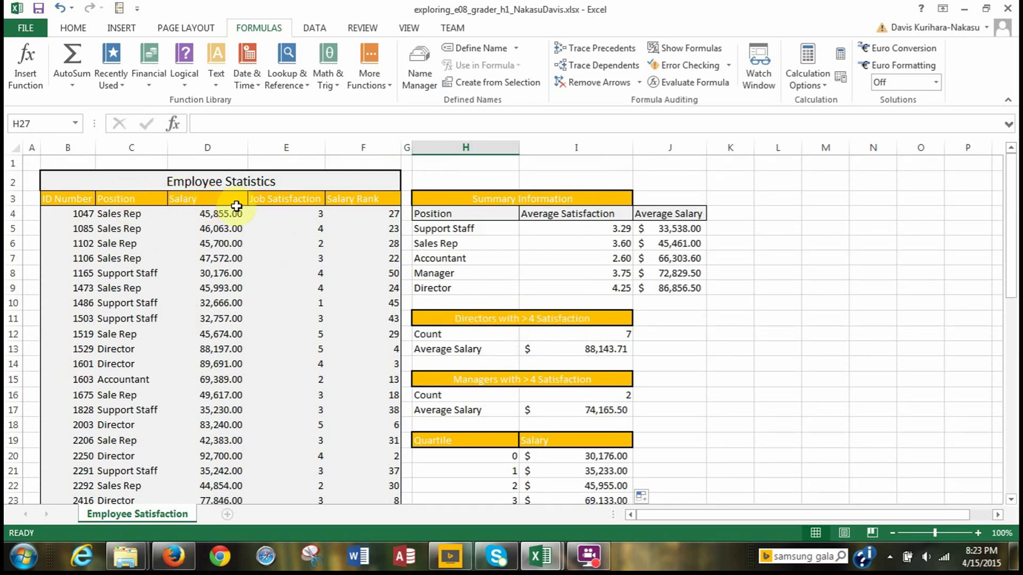
pyautogui.scroll(-7, 283, 207)
pyautogui.scroll(-3, 283, 207)
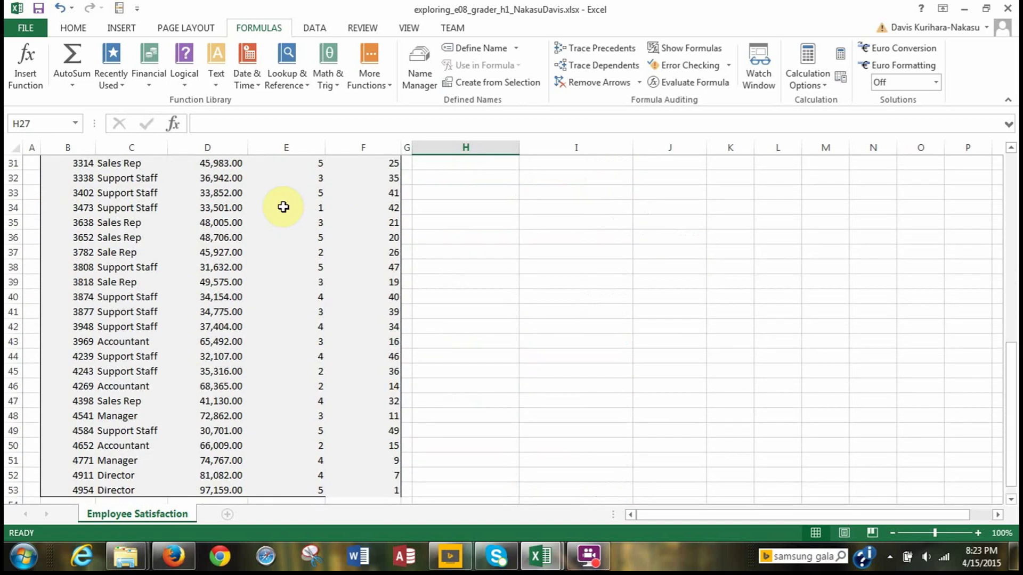
pyautogui.scroll(4, 283, 207)
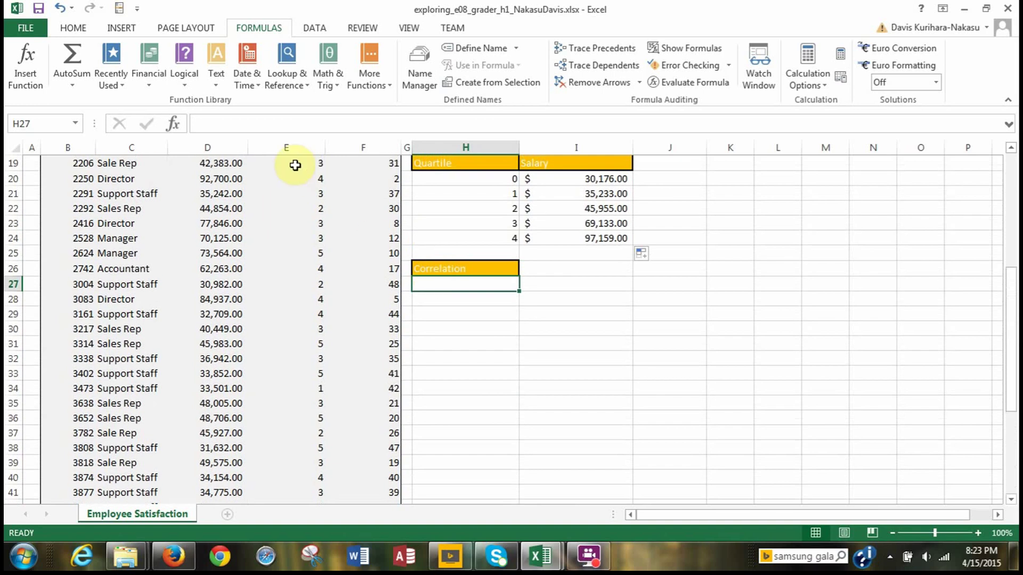
pyautogui.click(23, 80)
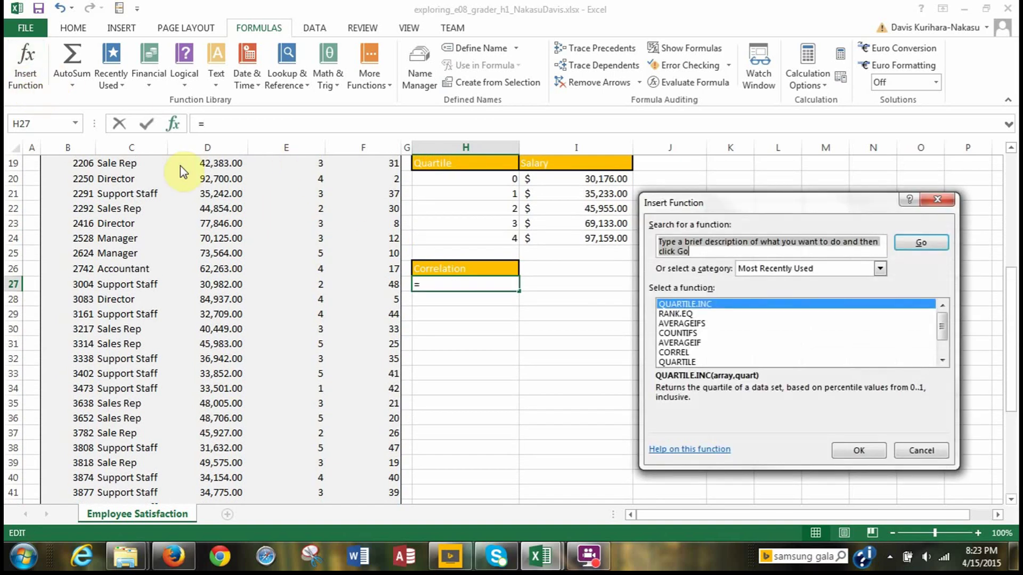
pyautogui.write('corre')
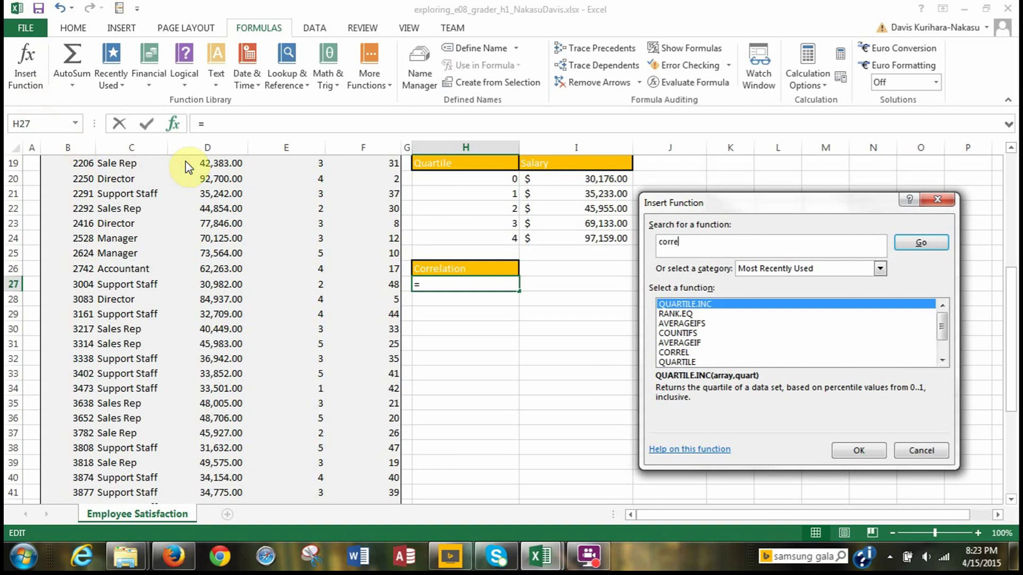
pyautogui.write('lation')
pyautogui.click(921, 246)
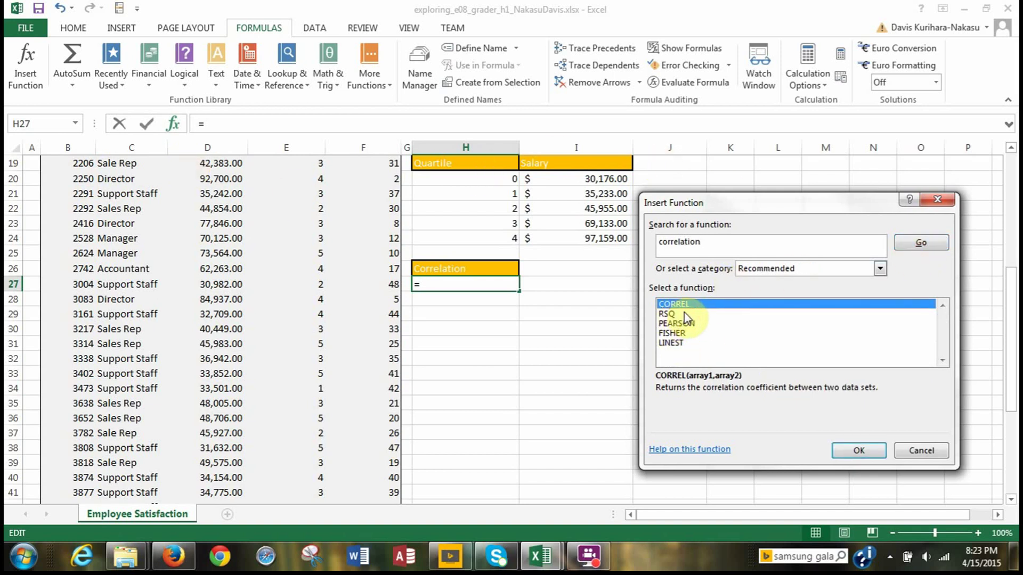
pyautogui.click(859, 451)
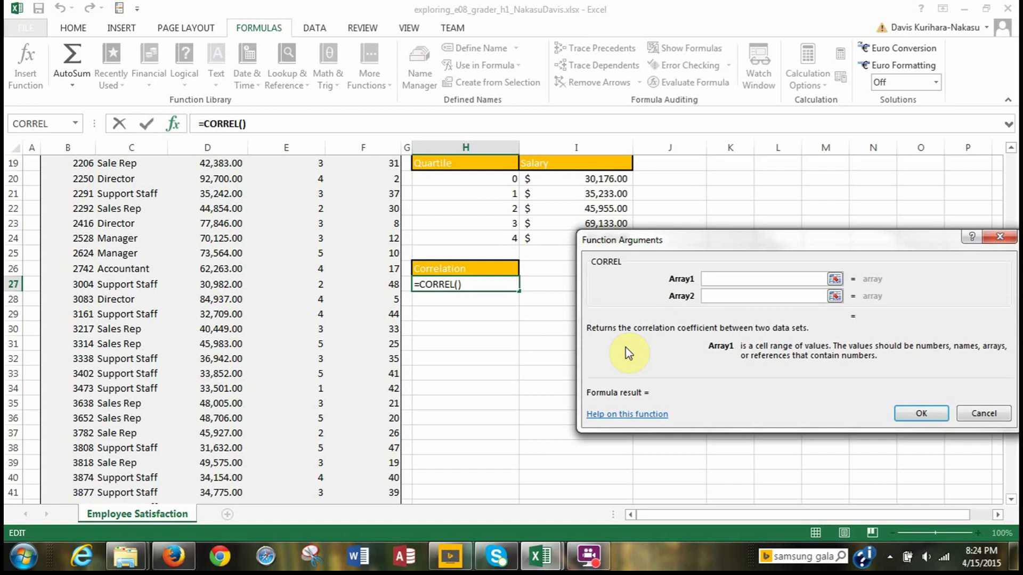
# Set Array1 to the salaries D4:D53 and Array2 to the job satisfaction scores E4:E53, and enter the CORREL formula.
pyautogui.scroll(6, 489, 318)
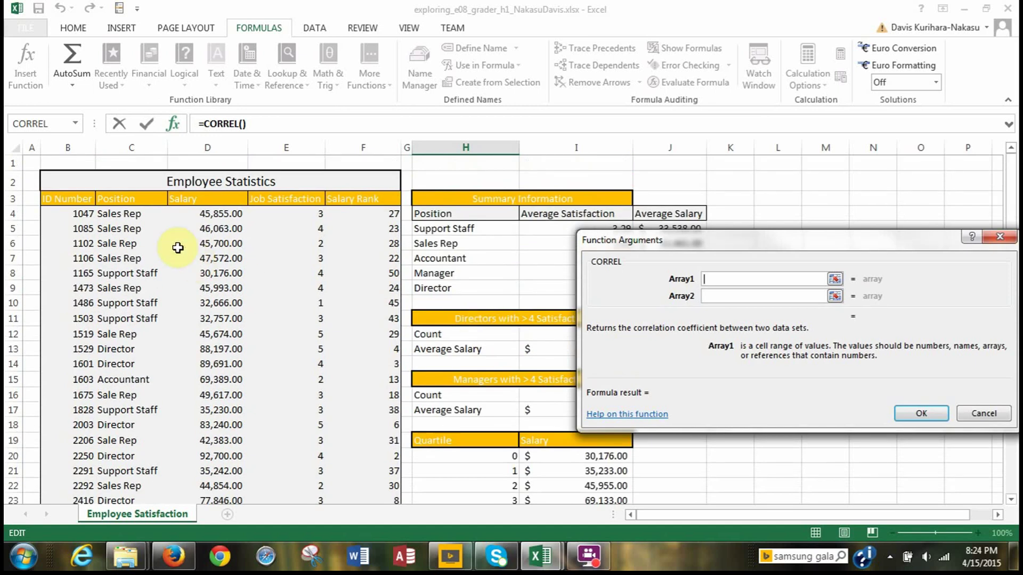
pyautogui.moveTo(198, 217); pyautogui.dragTo(209, 489)
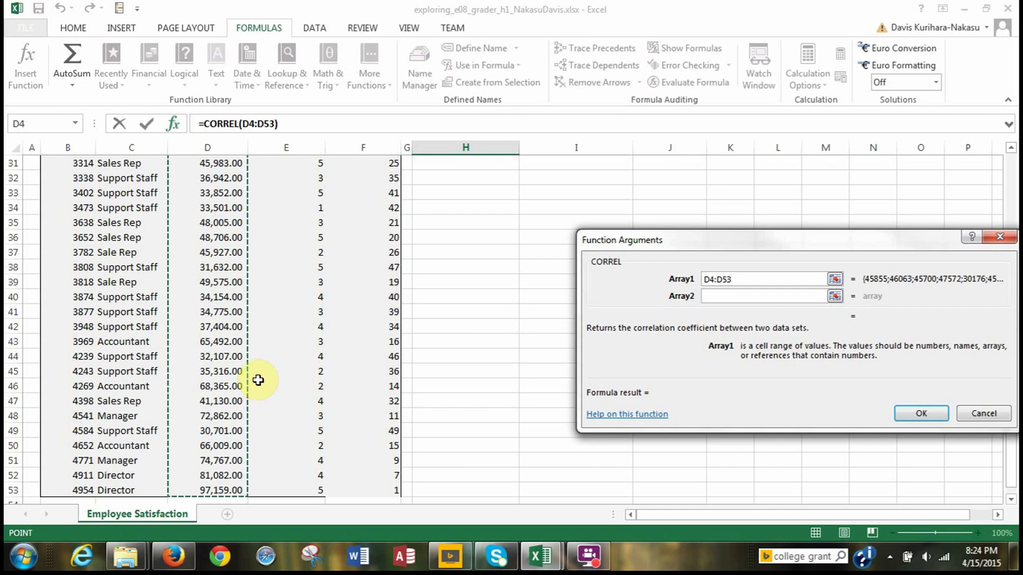
pyautogui.scroll(10, 237, 315)
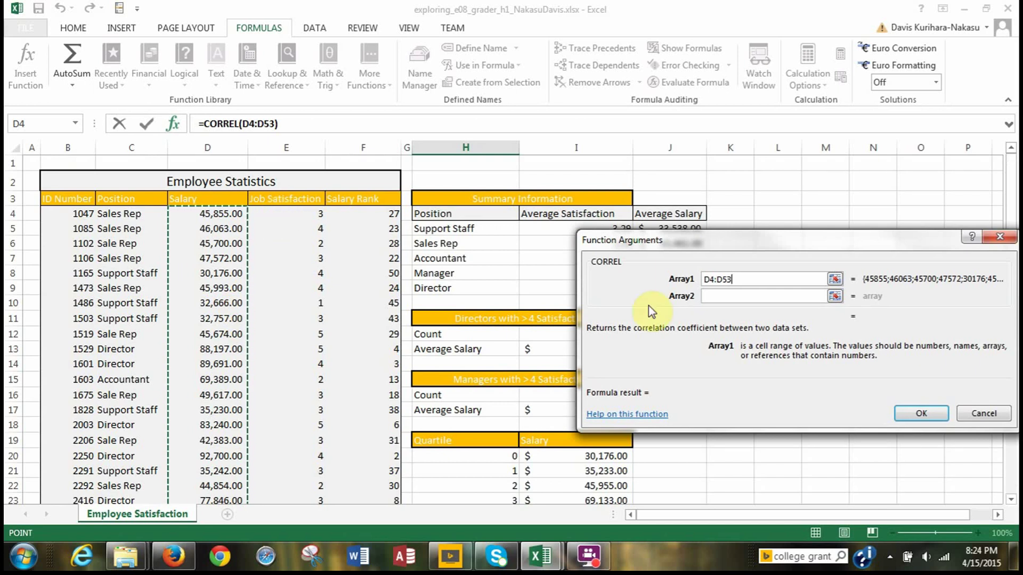
pyautogui.click(707, 297)
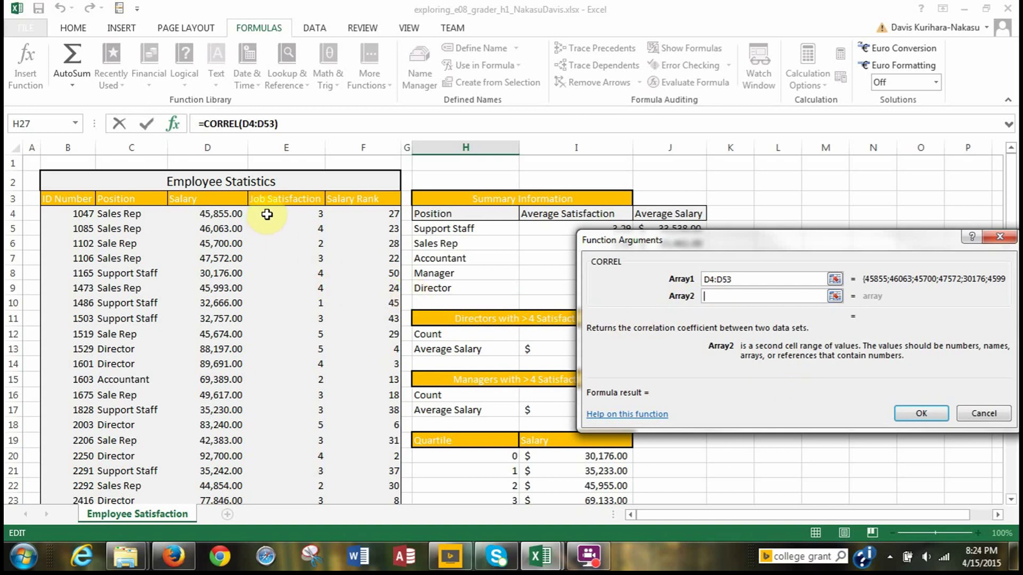
pyautogui.moveTo(266, 213); pyautogui.dragTo(288, 480)
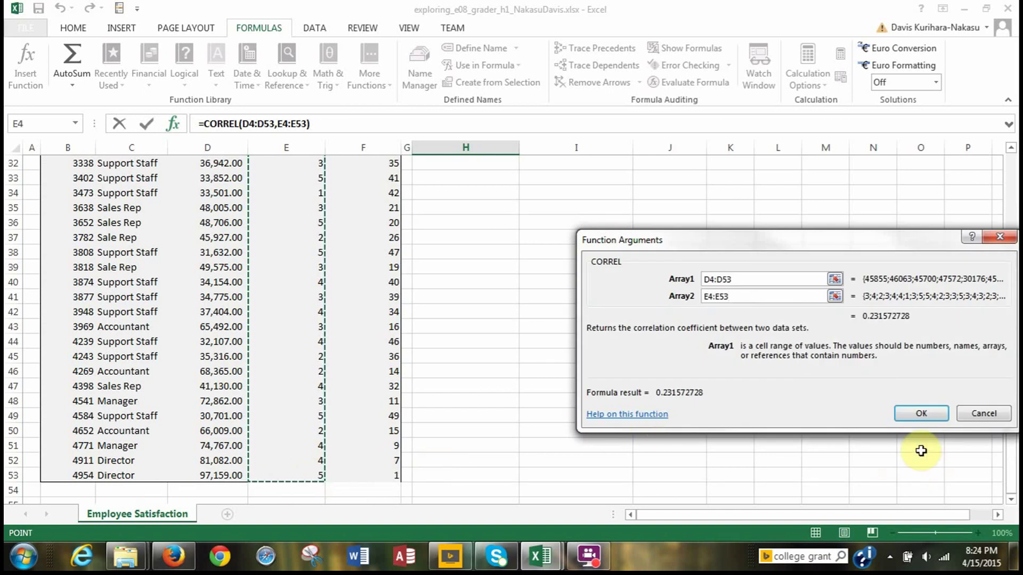
pyautogui.click(907, 414)
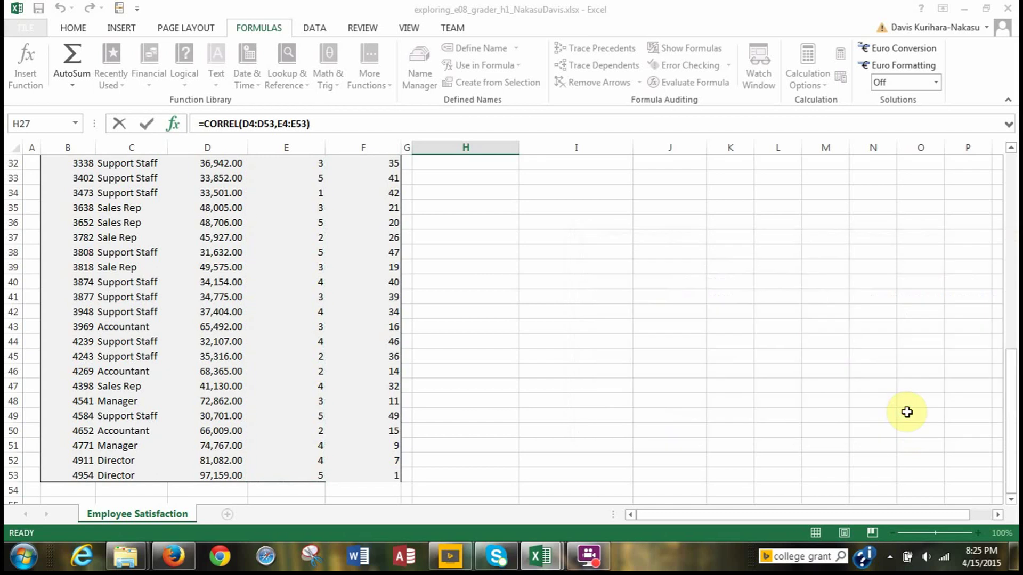
# Format the correlation result in H27 with the Number format.
pyautogui.scroll(6, 680, 343)
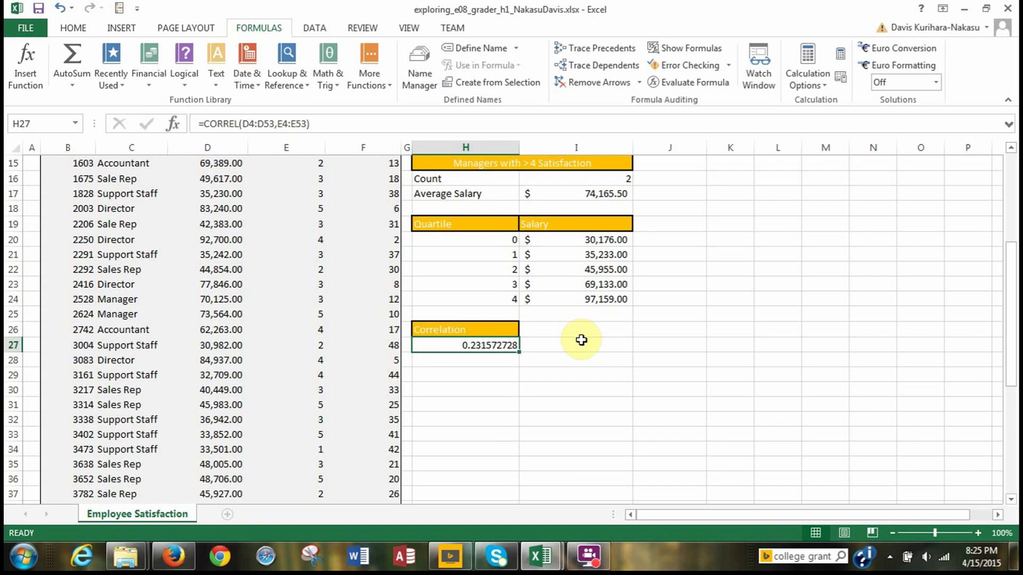
pyautogui.click(72, 27)
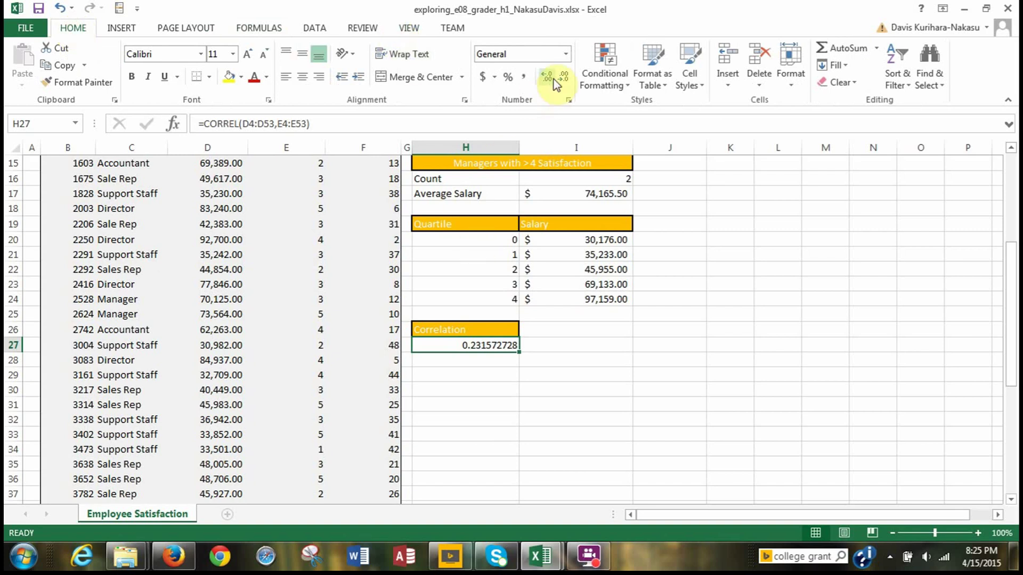
pyautogui.click(567, 52)
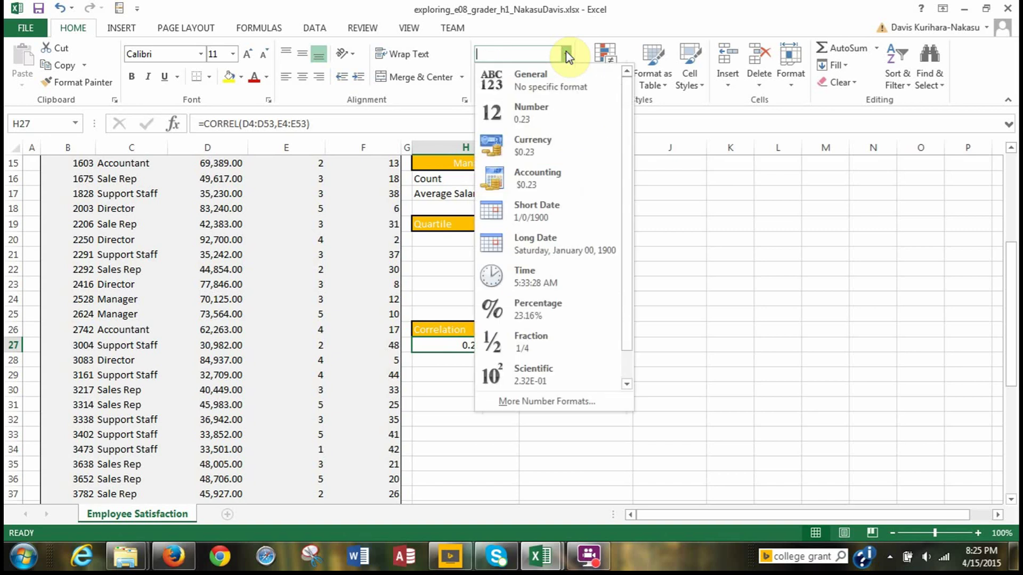
pyautogui.click(548, 114)
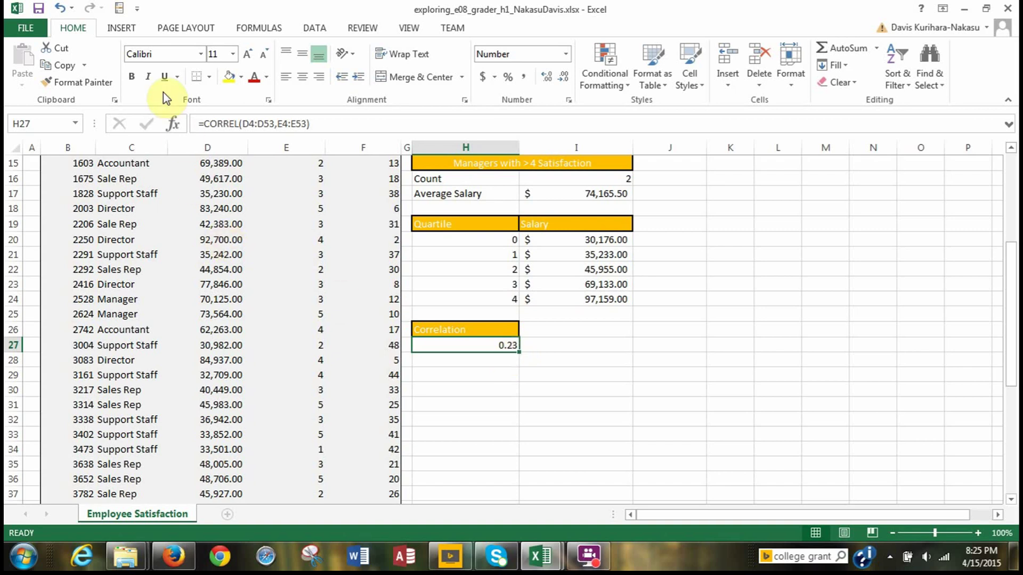
# Run the Descriptive Statistics analysis tool on the salaries $D$4:$D$53, outputting Summary statistics to a new worksheet.
pyautogui.click(310, 32)
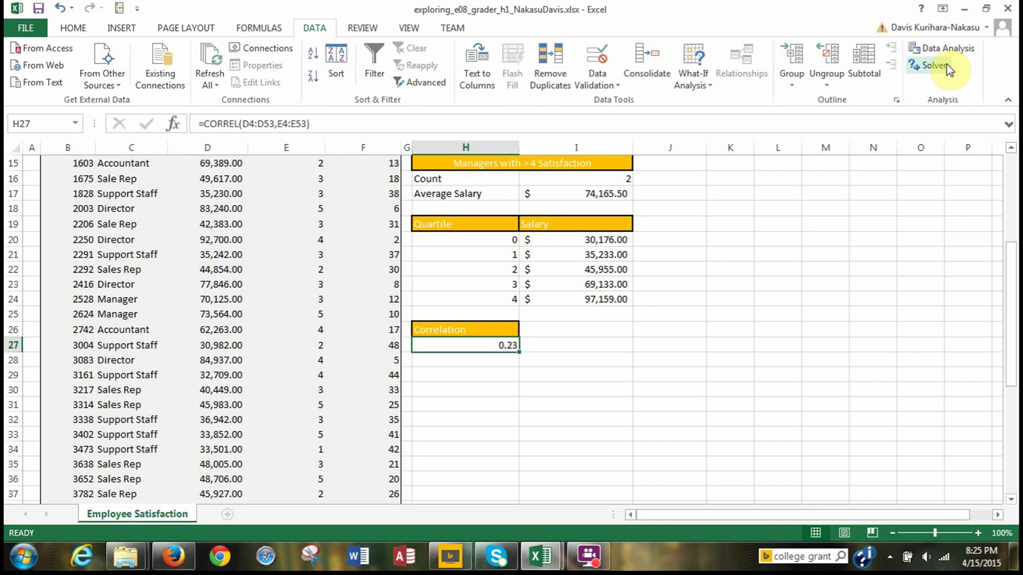
pyautogui.click(946, 45)
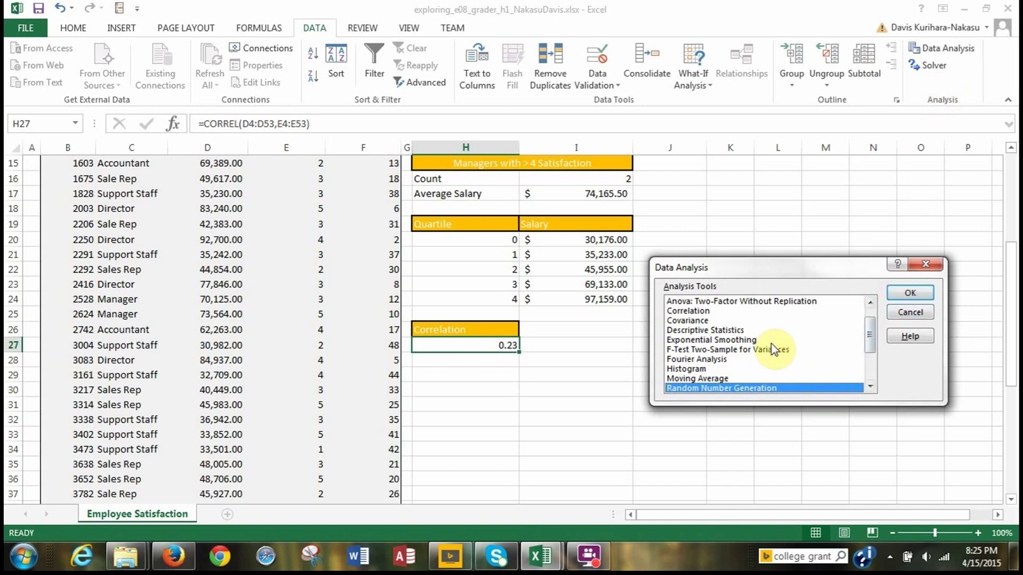
pyautogui.click(742, 330)
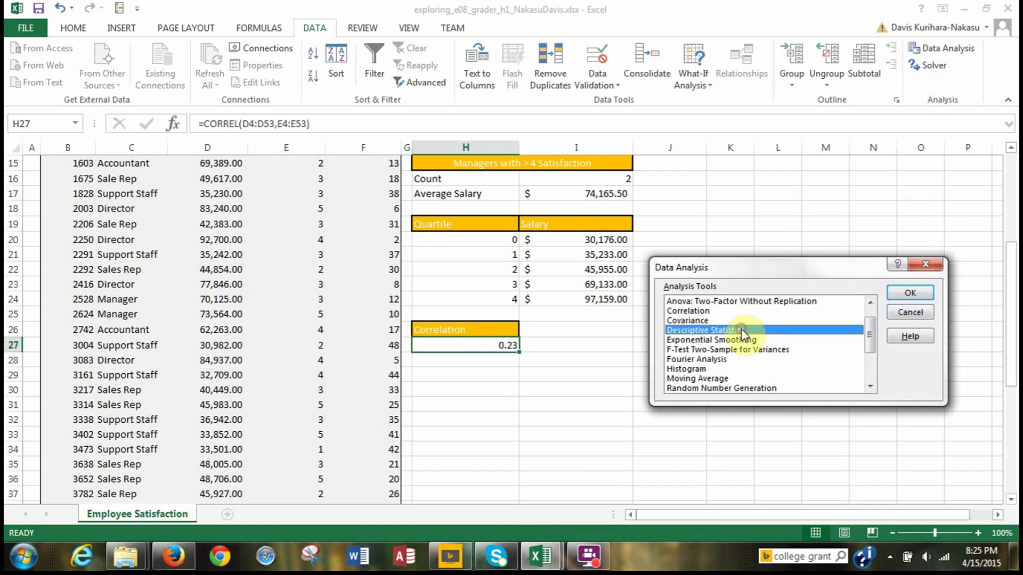
pyautogui.click(911, 294)
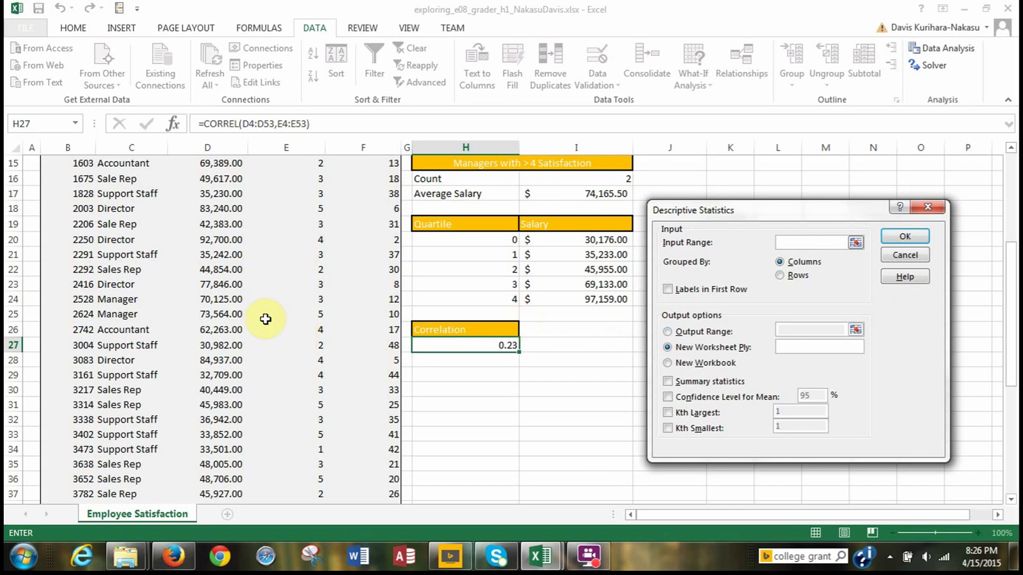
pyautogui.scroll(5, 267, 317)
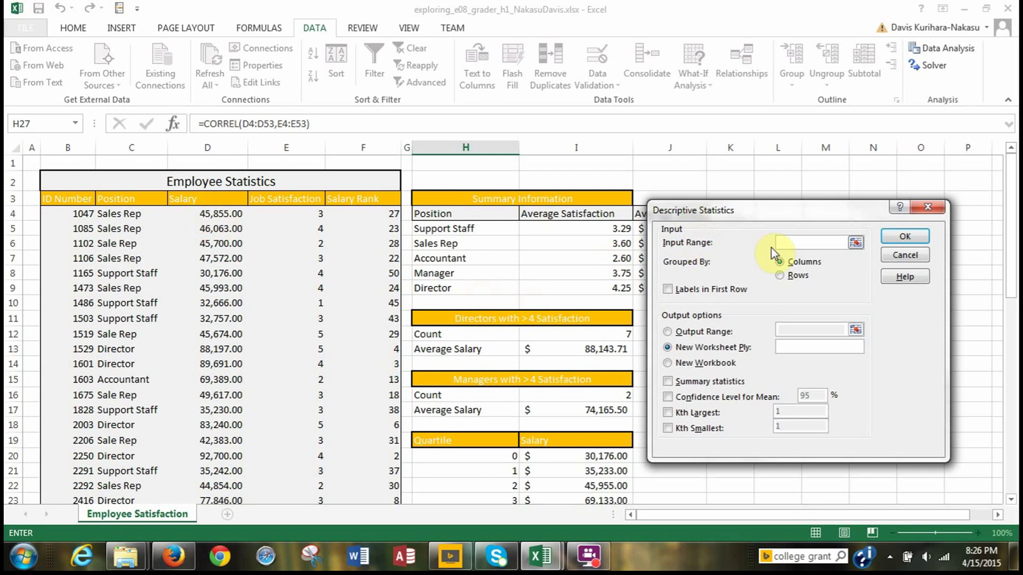
pyautogui.moveTo(183, 213); pyautogui.dragTo(210, 474)
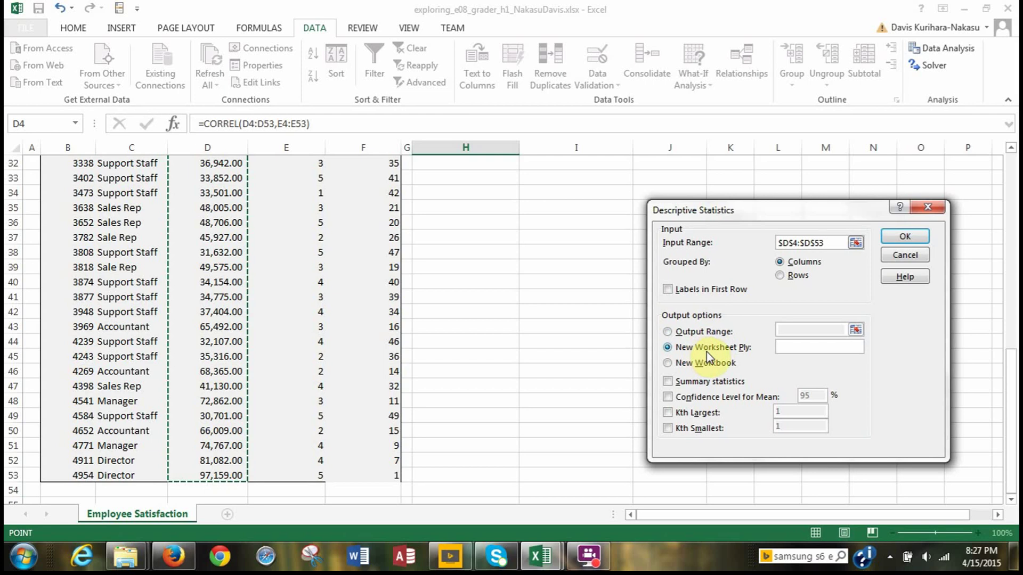
pyautogui.click(667, 381)
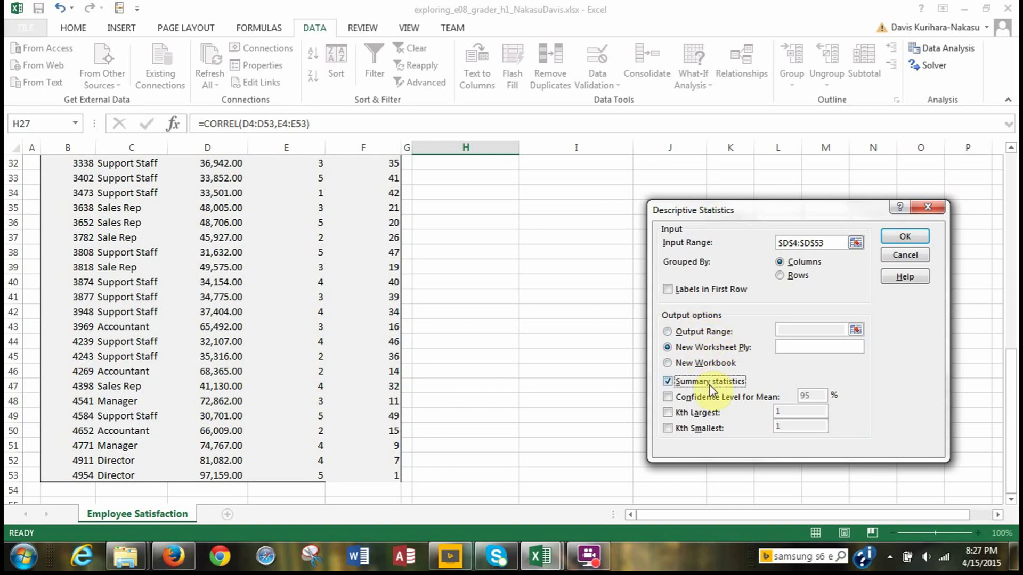
pyautogui.click(896, 239)
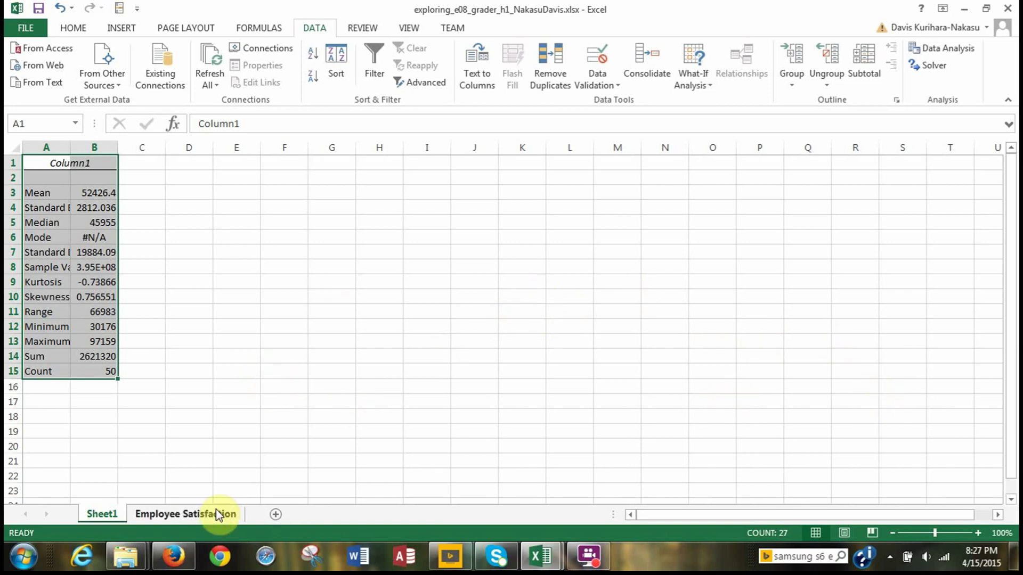
# Rename the new summary statistics worksheet Sheet1 as Descriptive Statistics.
pyautogui.rightClick(101, 515)
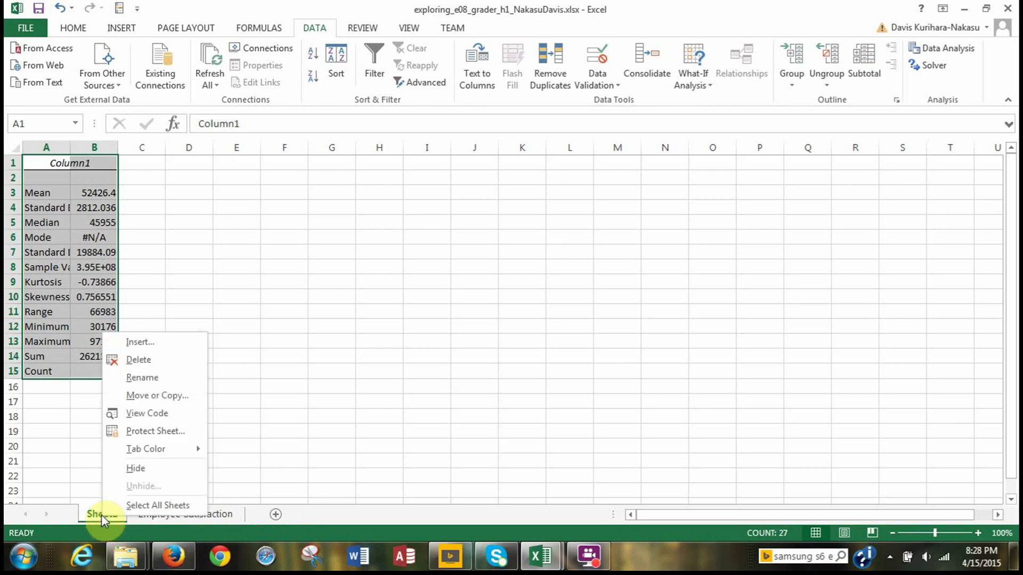
pyautogui.click(133, 379)
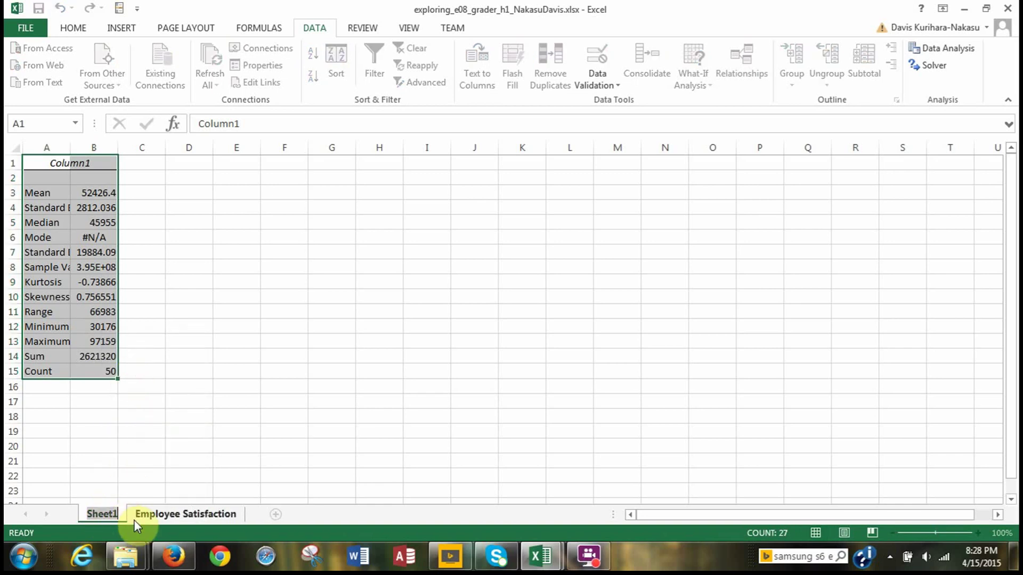
pyautogui.write('Des')
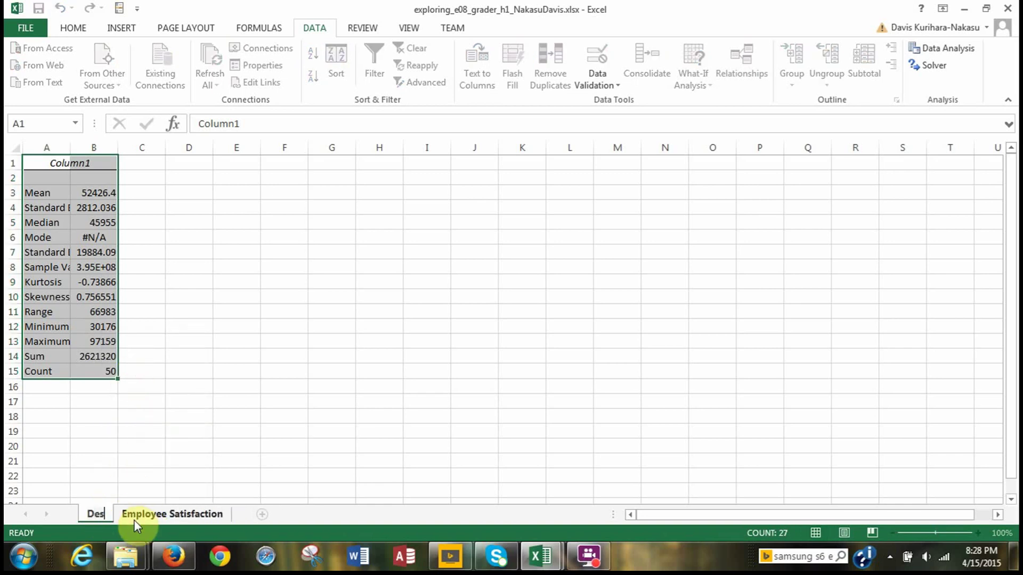
pyautogui.write('criptive')
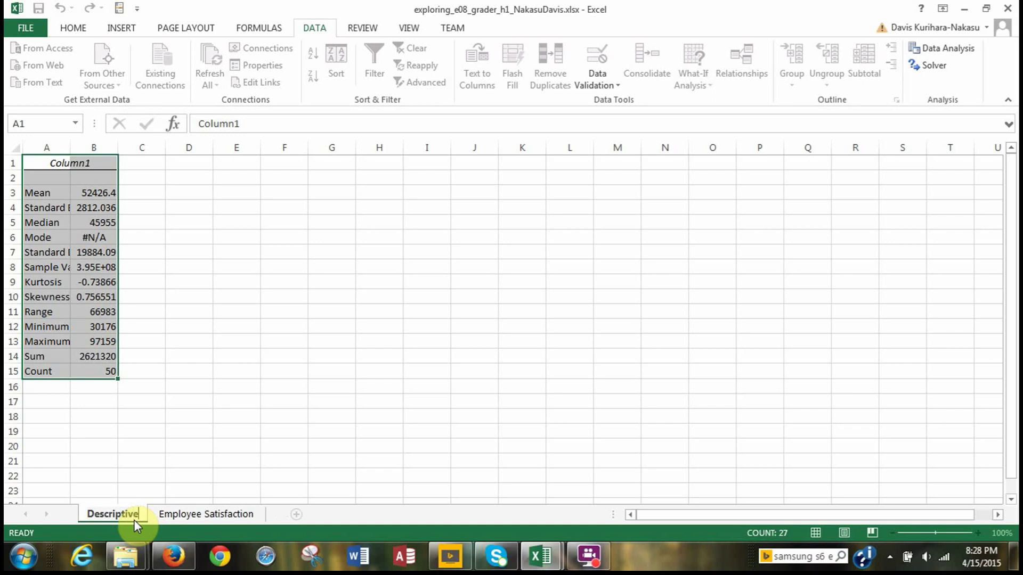
pyautogui.write(' Stat')
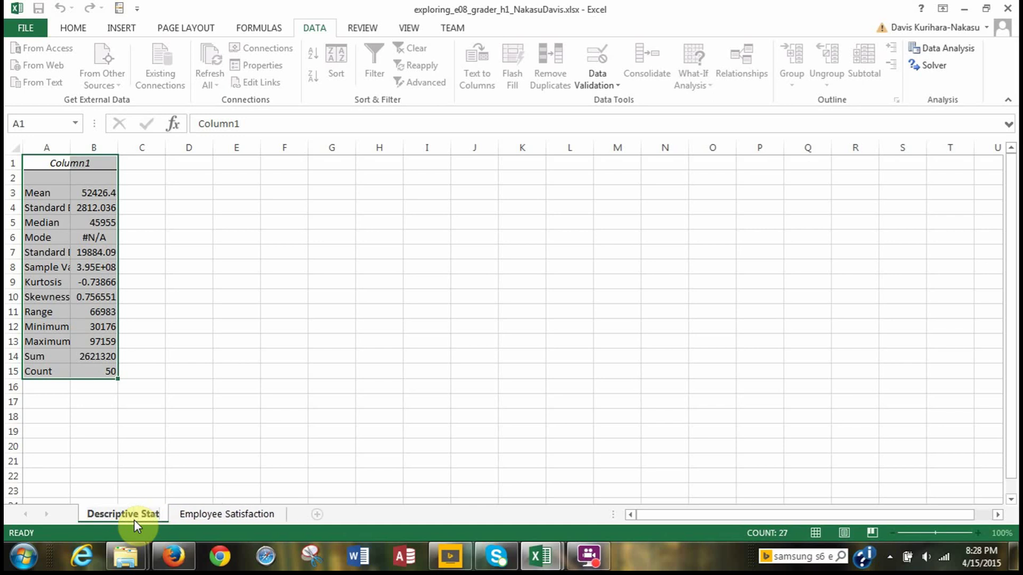
pyautogui.write('istics')
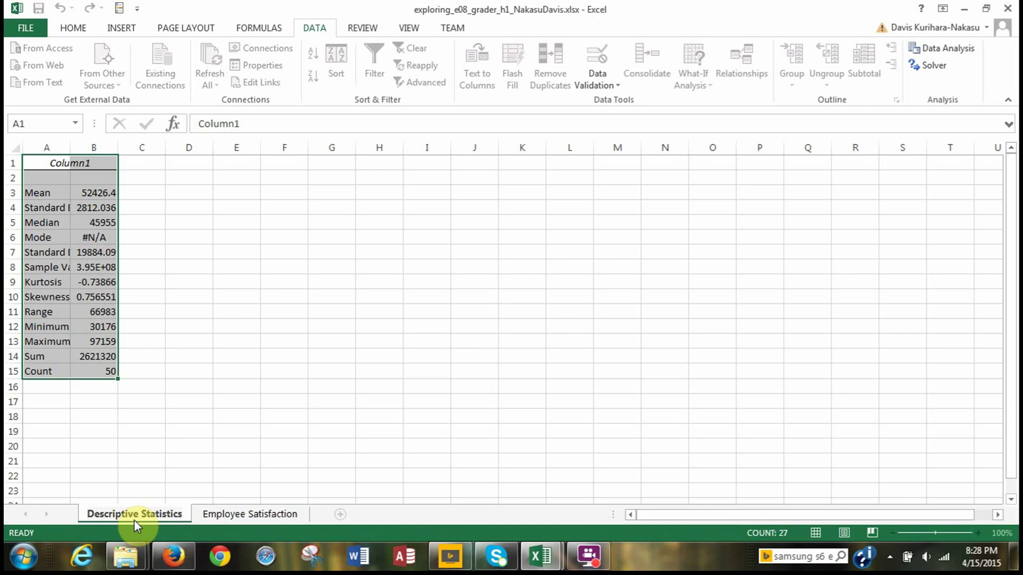
pyautogui.press('Return')
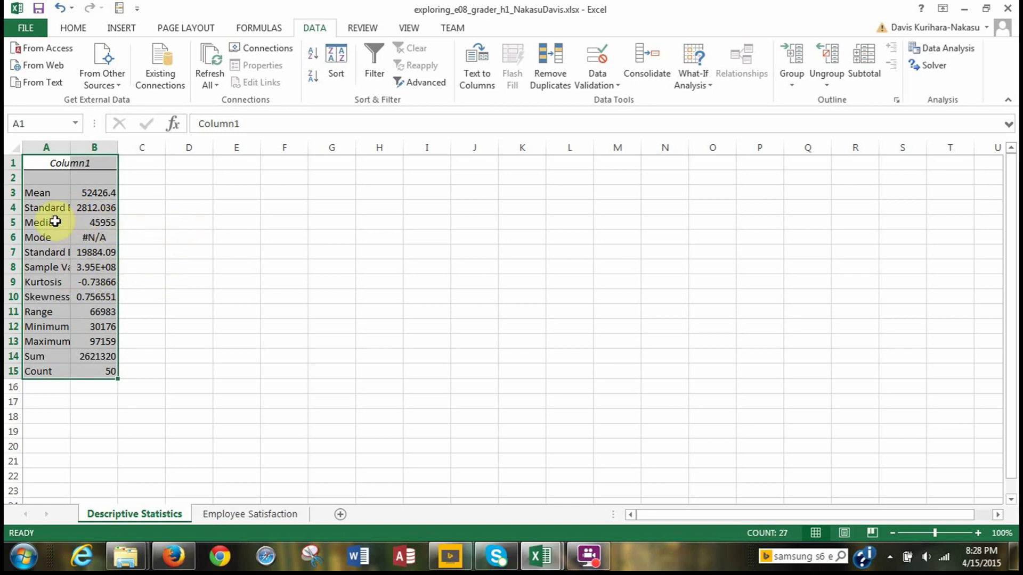
# Autofit the column widths across the whole Descriptive Statistics worksheet.
pyautogui.click(14, 148)
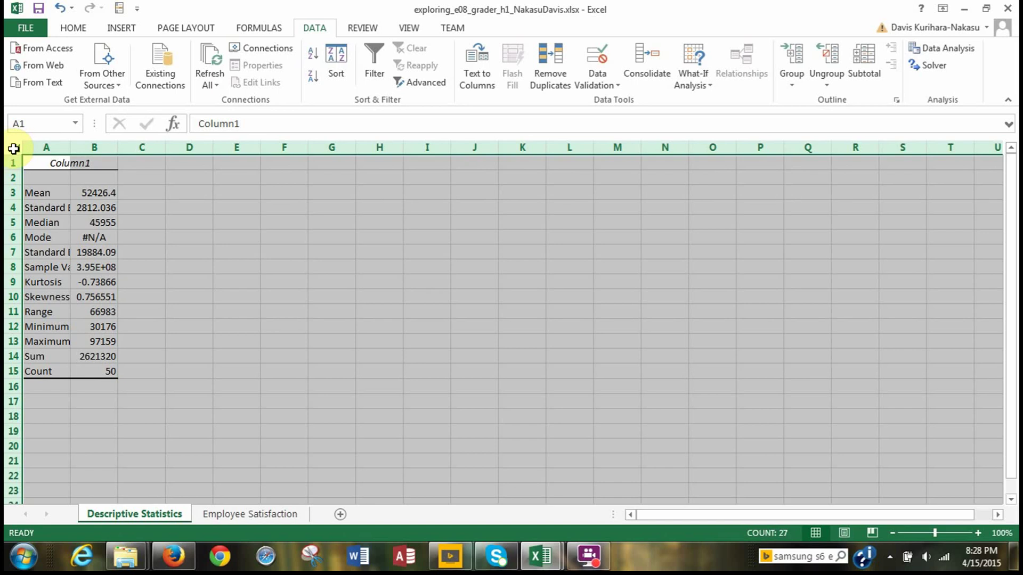
pyautogui.doubleClick(70, 147)
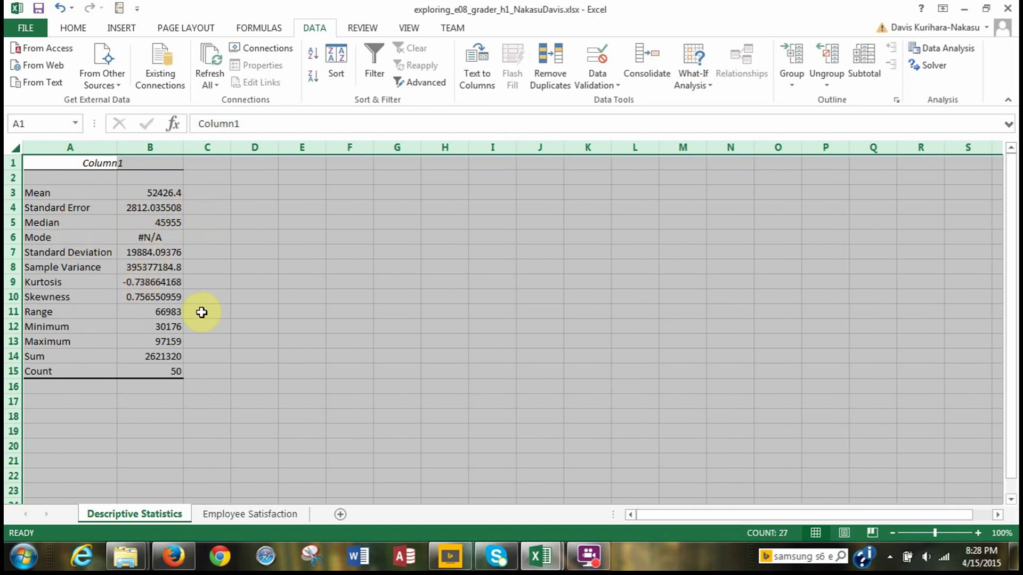
pyautogui.click(228, 169)
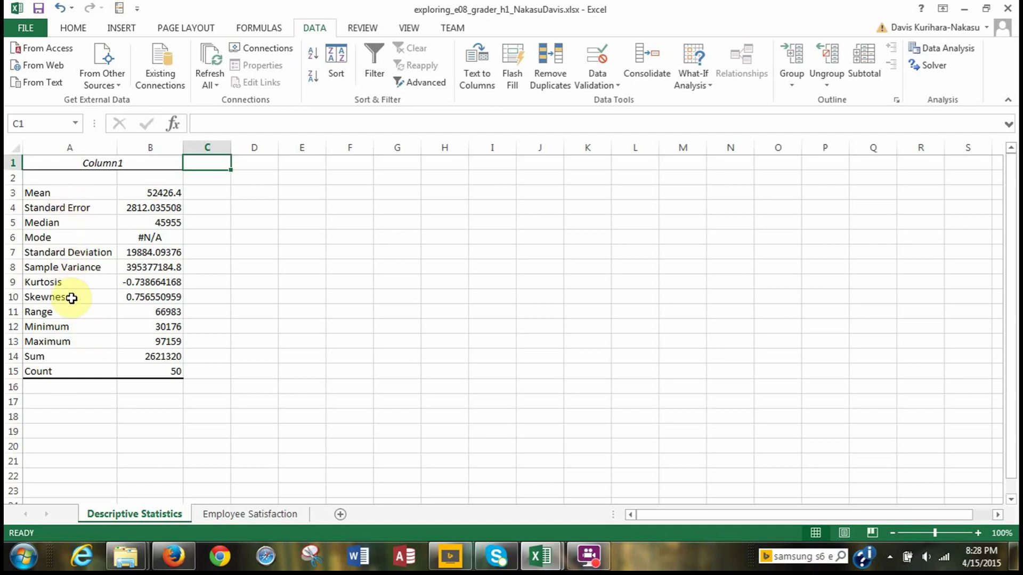
# Start the Histogram analysis tool on the Employee Satisfaction sheet with the salaries $D$4:$D$53 as the input range.
pyautogui.click(213, 515)
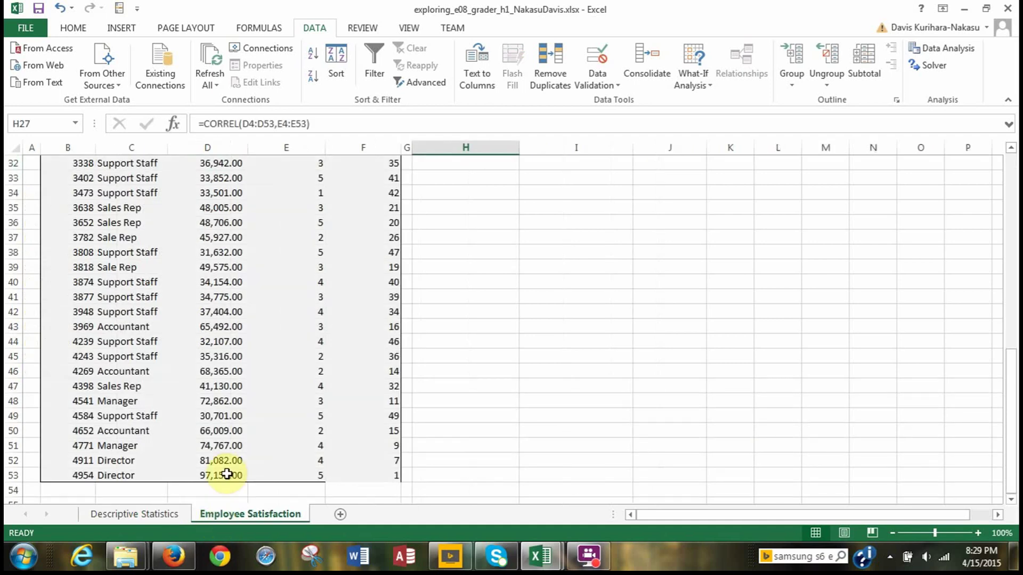
pyautogui.scroll(10, 318, 356)
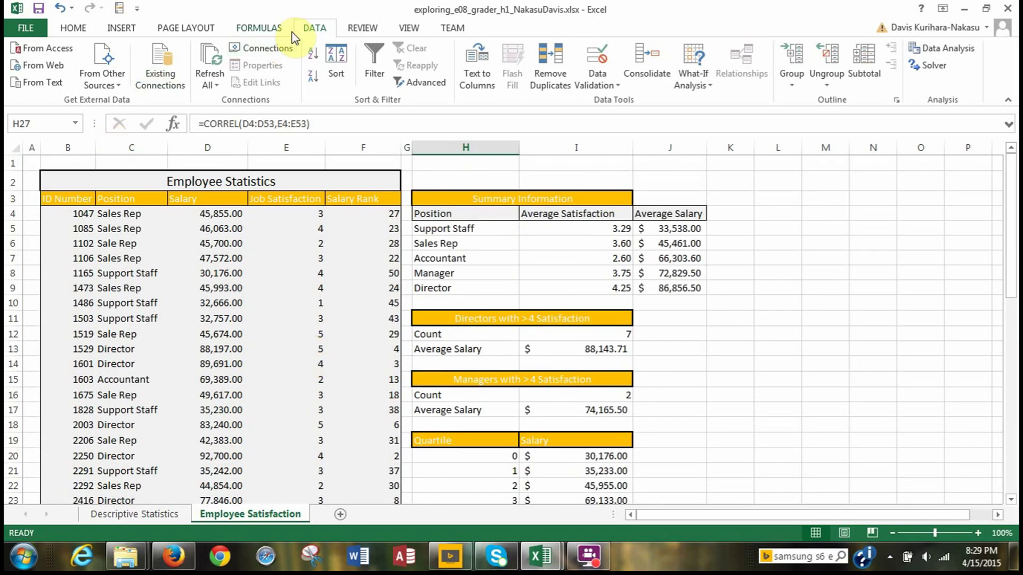
pyautogui.click(951, 54)
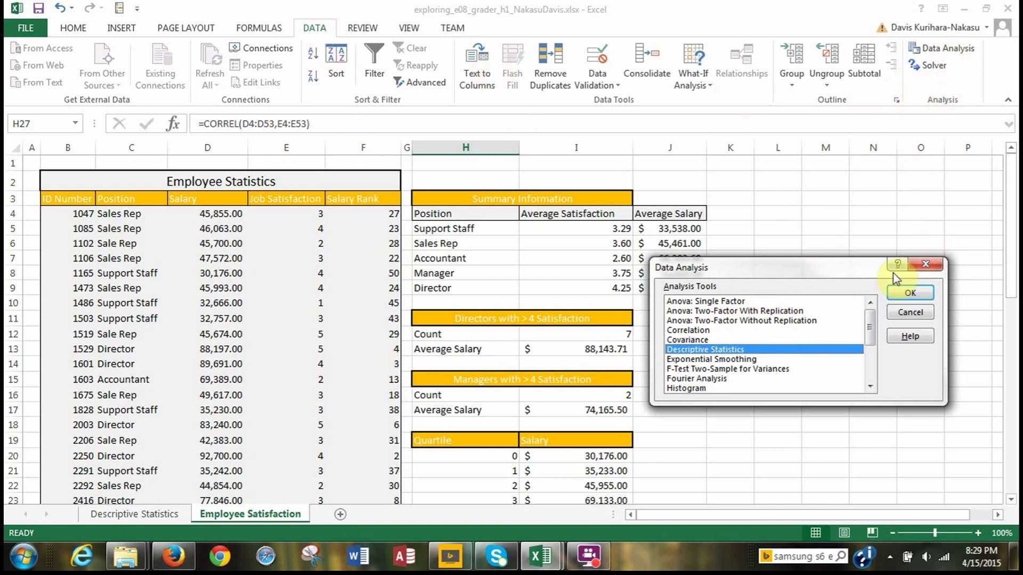
pyautogui.click(698, 390)
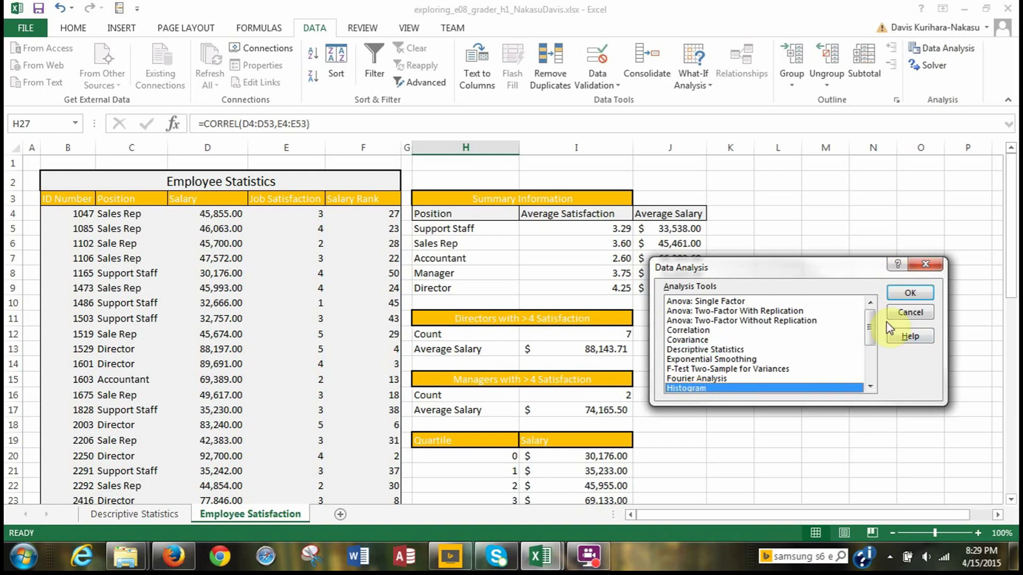
pyautogui.click(925, 292)
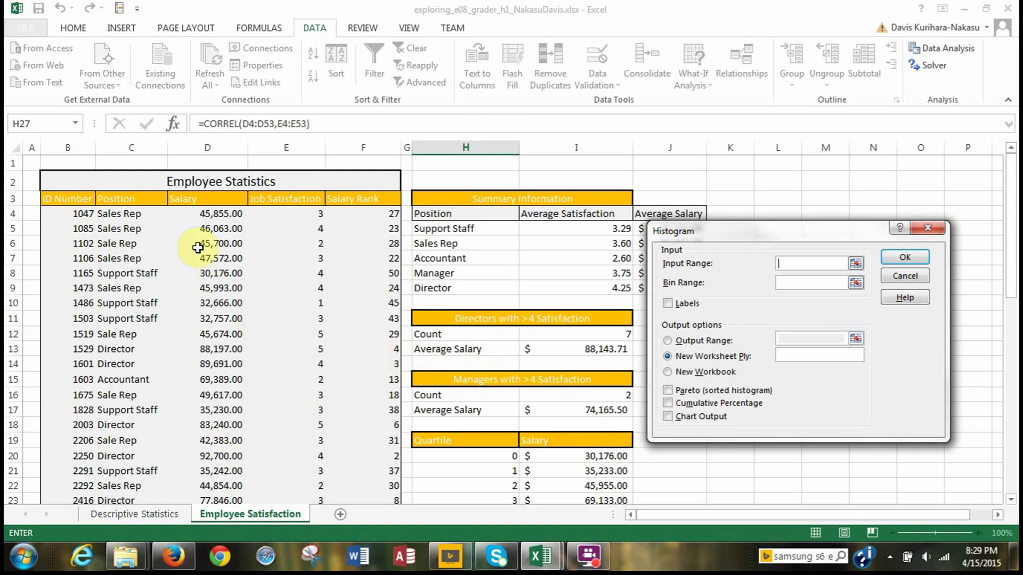
pyautogui.click(191, 213)
pyautogui.moveTo(190, 212); pyautogui.dragTo(202, 475)
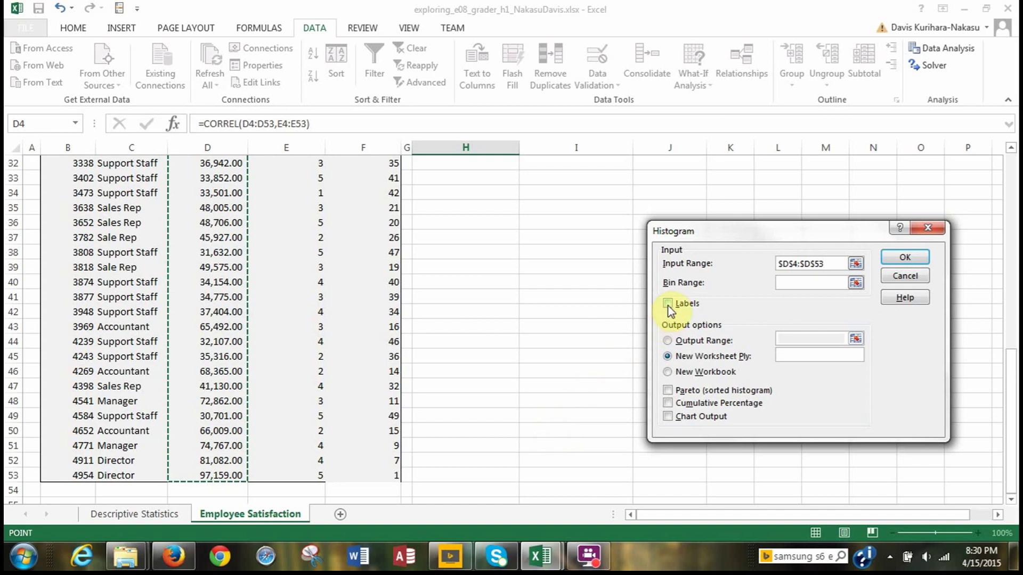
# Set the histogram's bin range to the quartile salaries $I$20:$I$24.
pyautogui.click(780, 283)
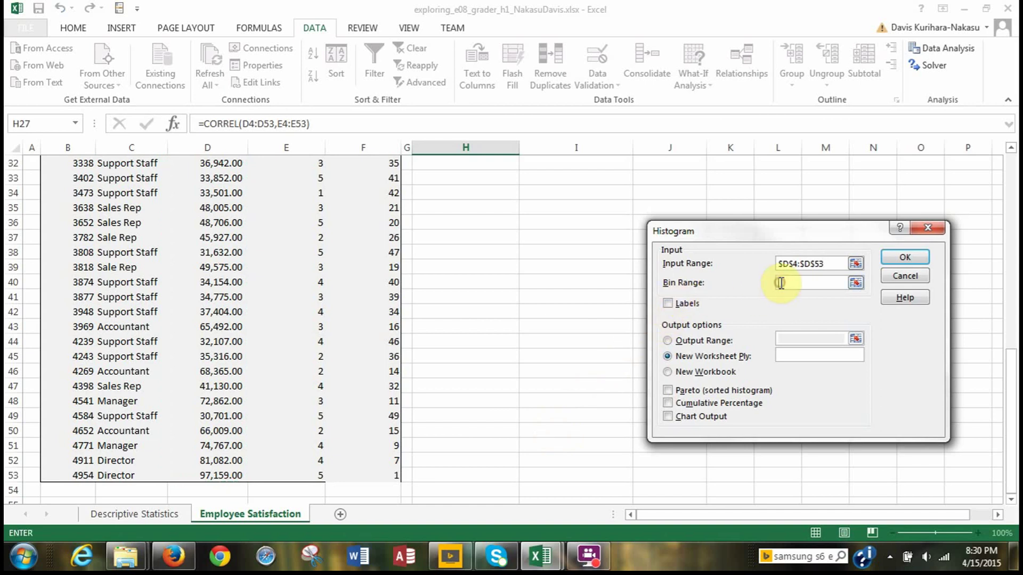
pyautogui.scroll(9, 496, 326)
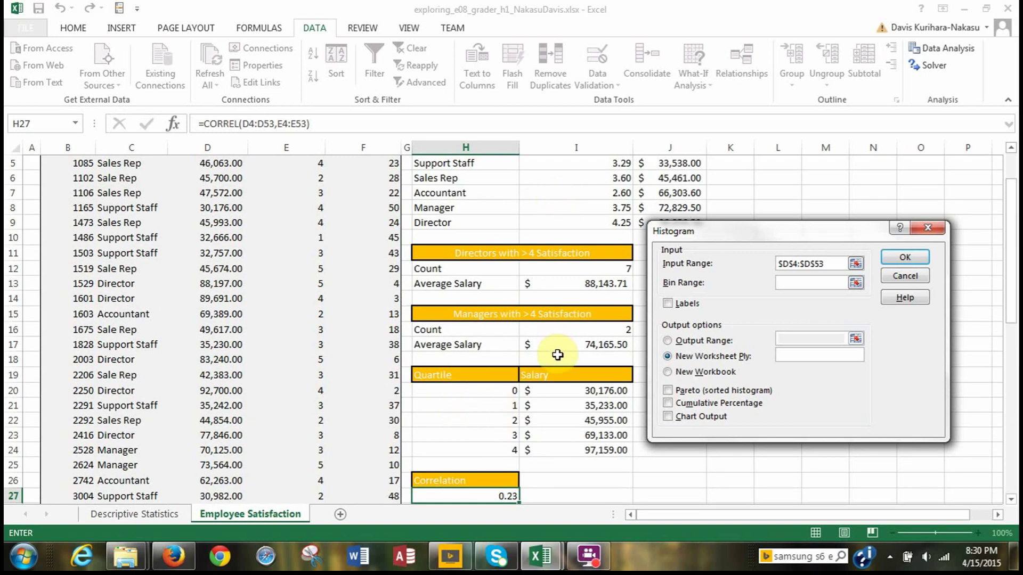
pyautogui.click(542, 394)
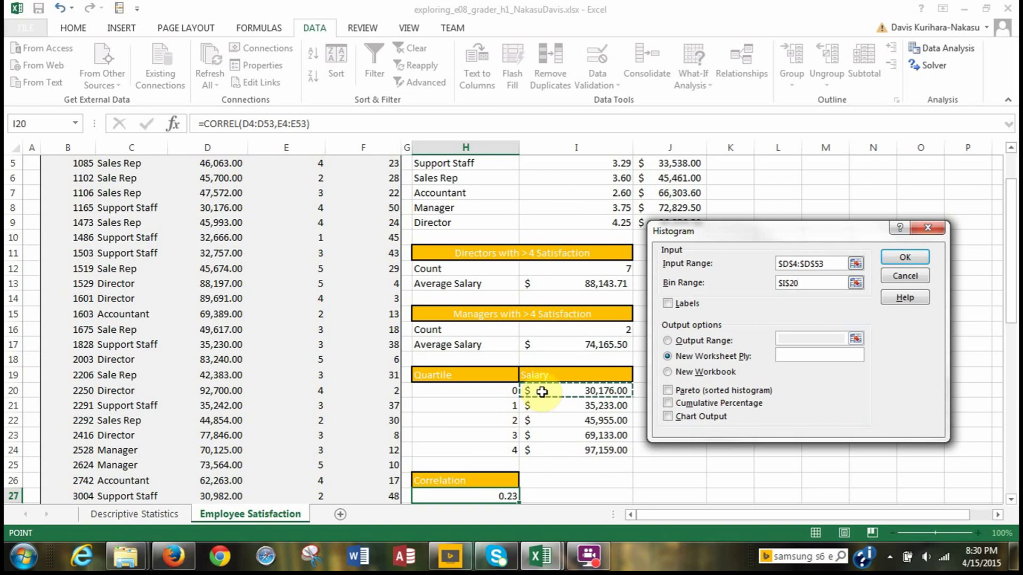
pyautogui.moveTo(544, 390); pyautogui.dragTo(546, 451)
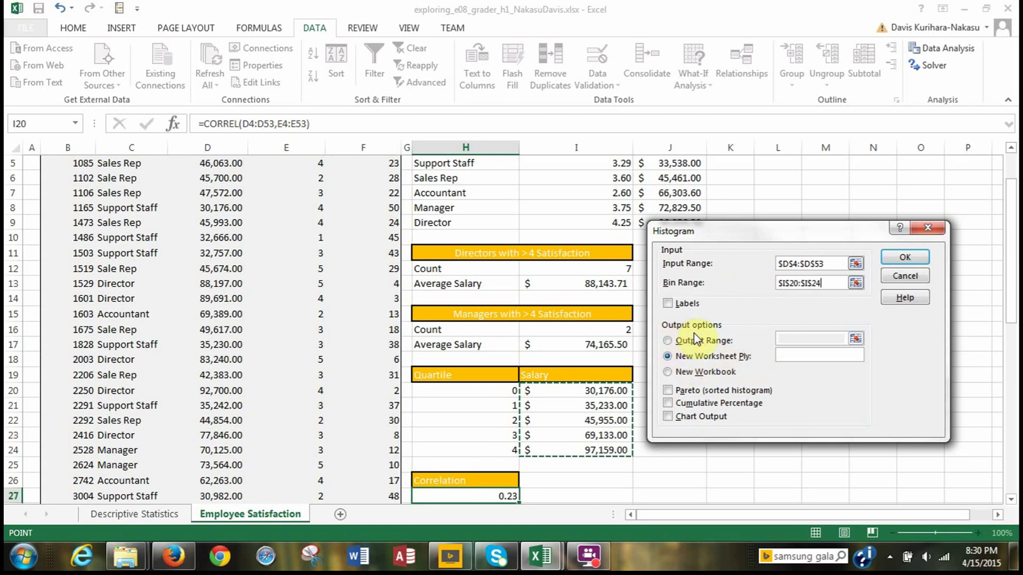
# Set the histogram's output range to $H$29, enable Chart Output, and generate the histogram.
pyautogui.click(668, 341)
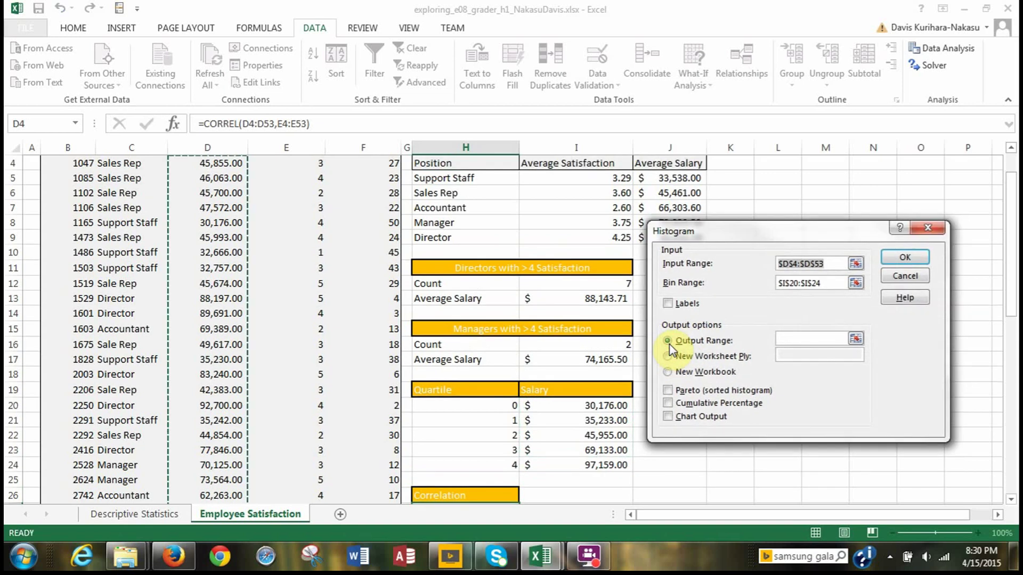
pyautogui.click(793, 340)
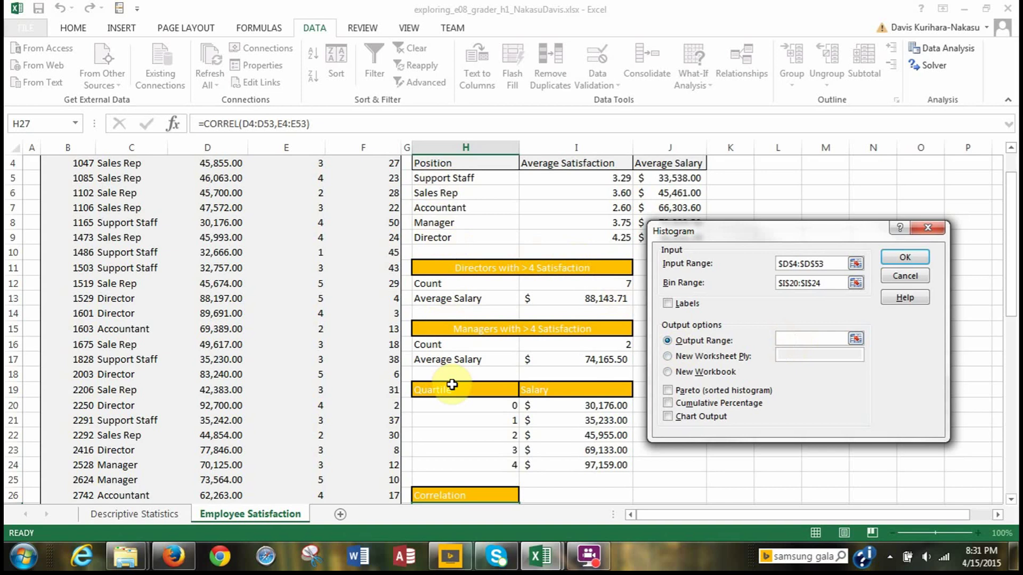
pyautogui.scroll(-3, 452, 389)
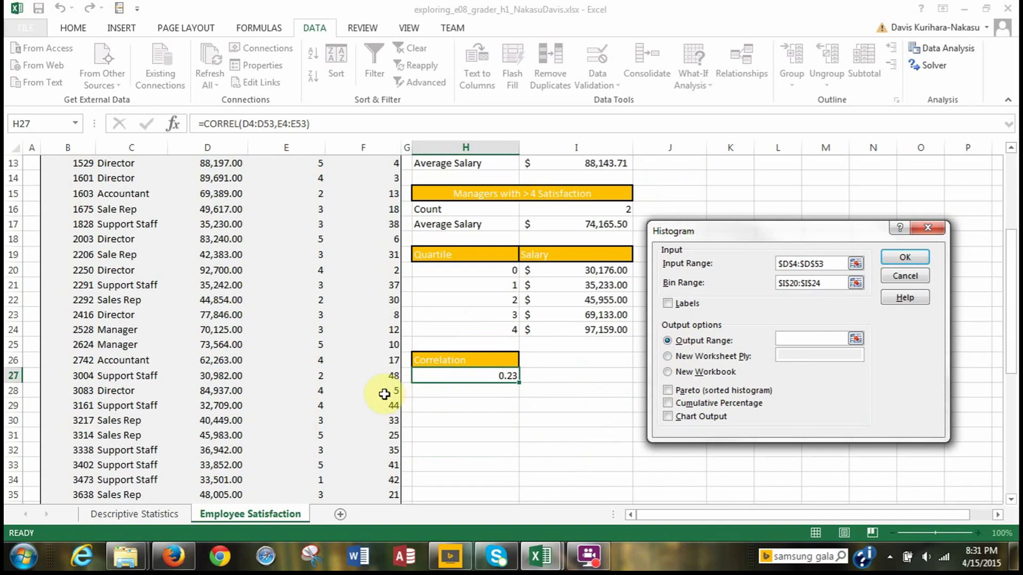
pyautogui.click(436, 408)
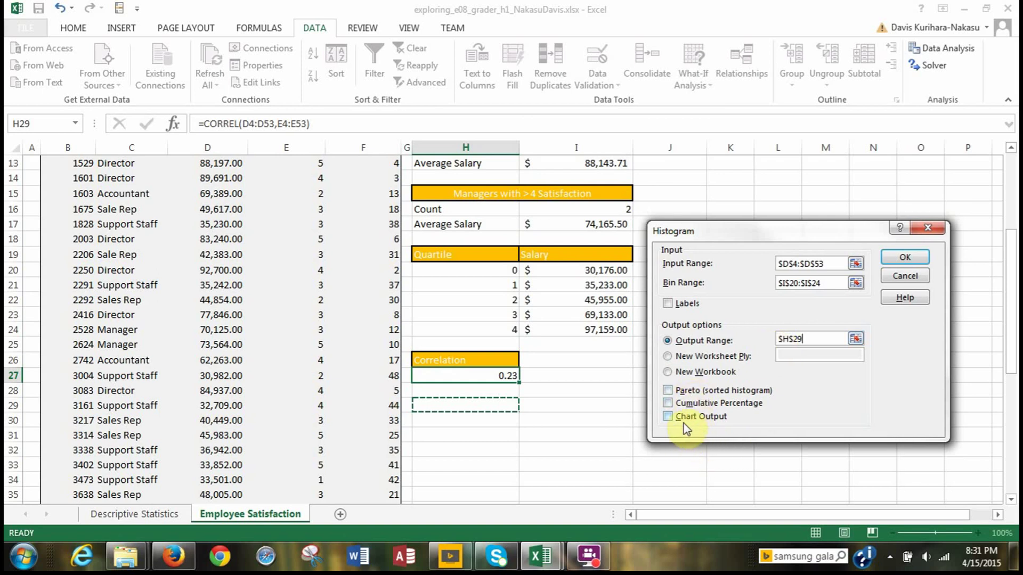
pyautogui.click(668, 416)
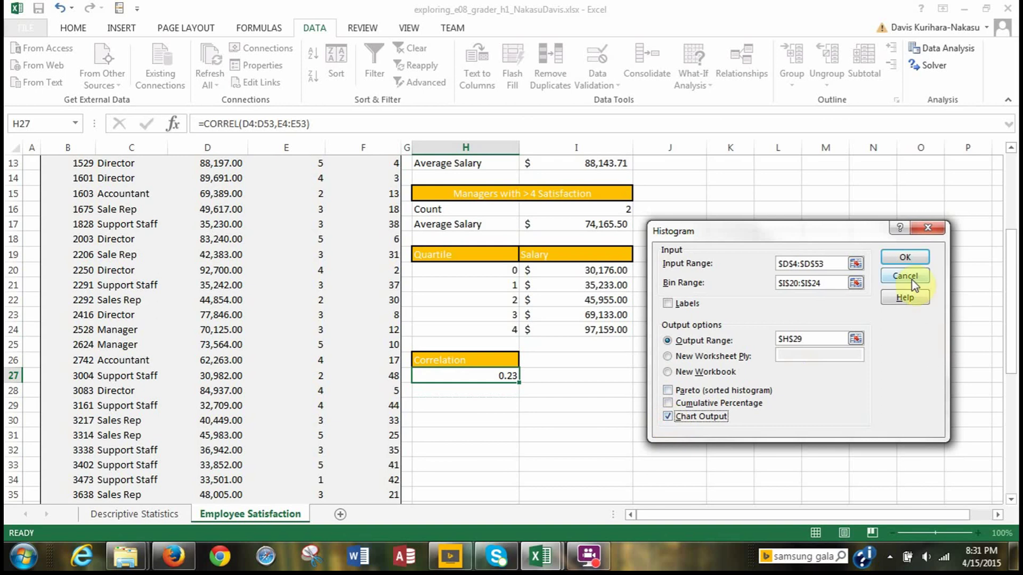
pyautogui.click(905, 258)
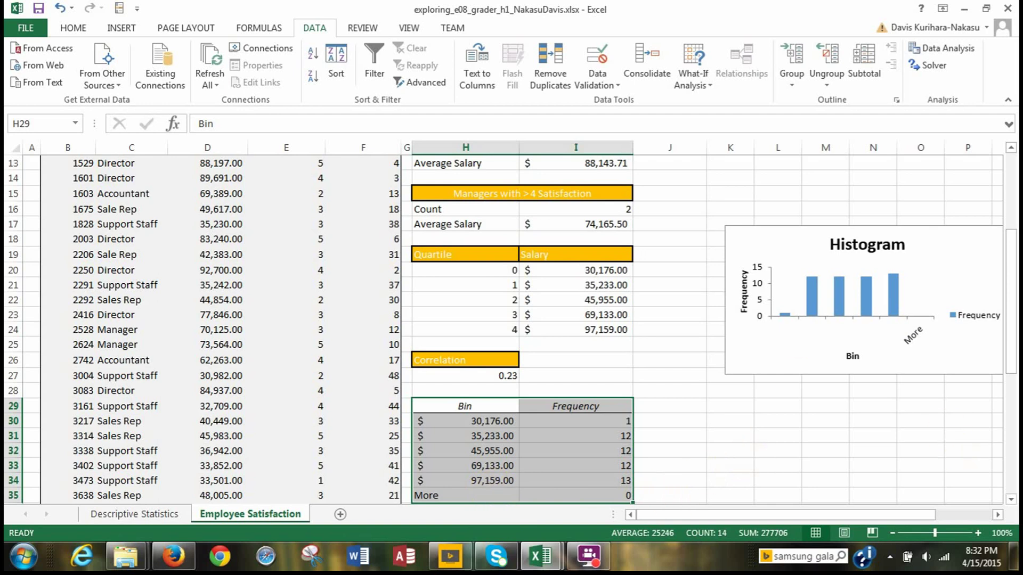
# Examine the histogram's Bin and Frequency table against the salary column and the quartile values.
pyautogui.scroll(-2, 510, 330)
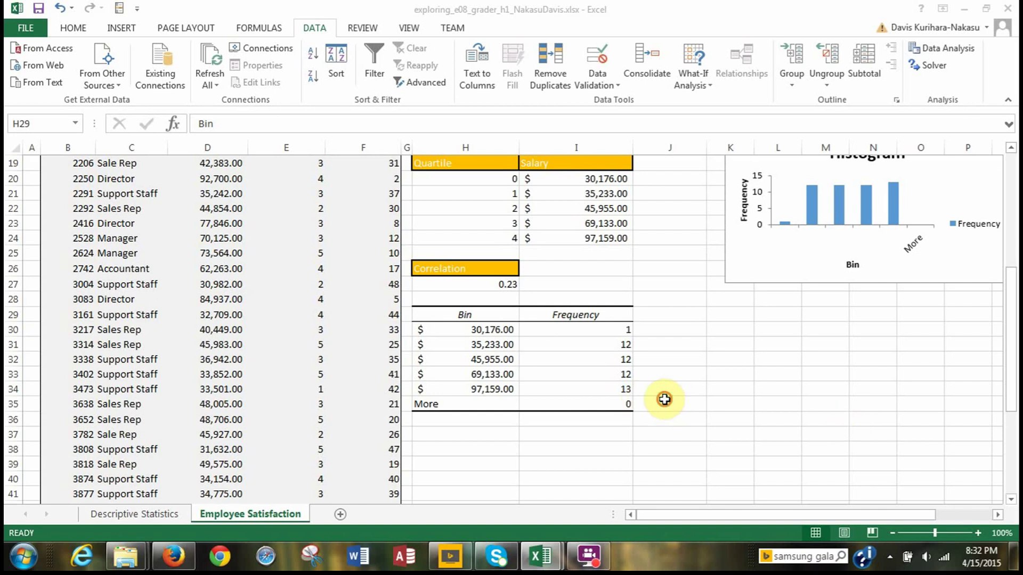
pyautogui.hotkey('ctrl', 'a')
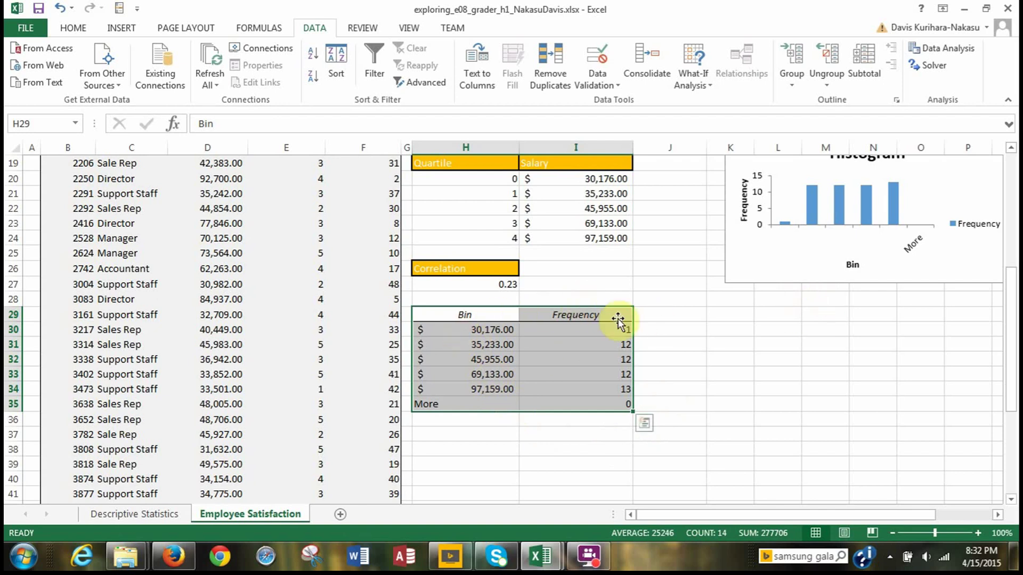
pyautogui.click(497, 415)
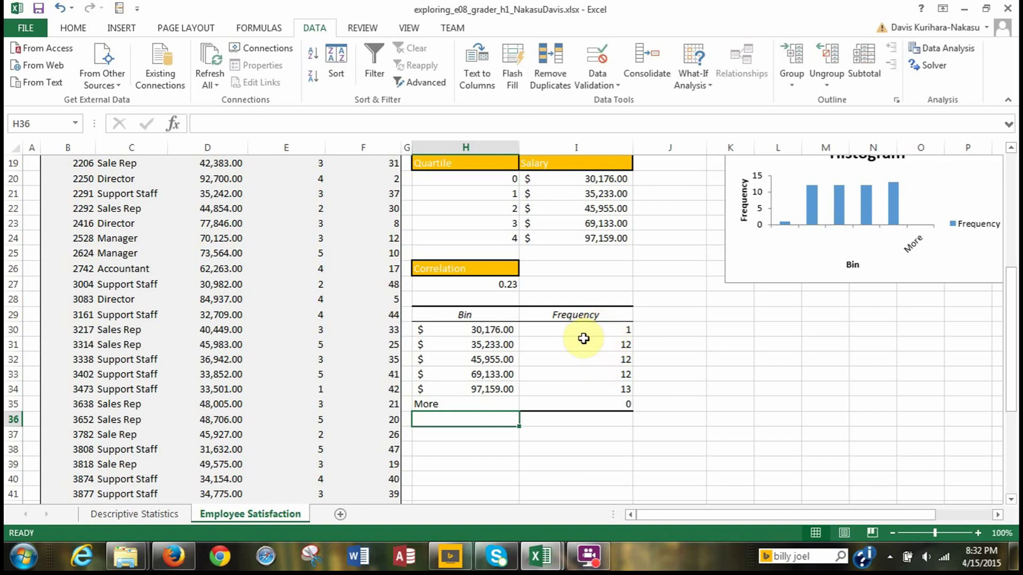
pyautogui.scroll(6, 293, 424)
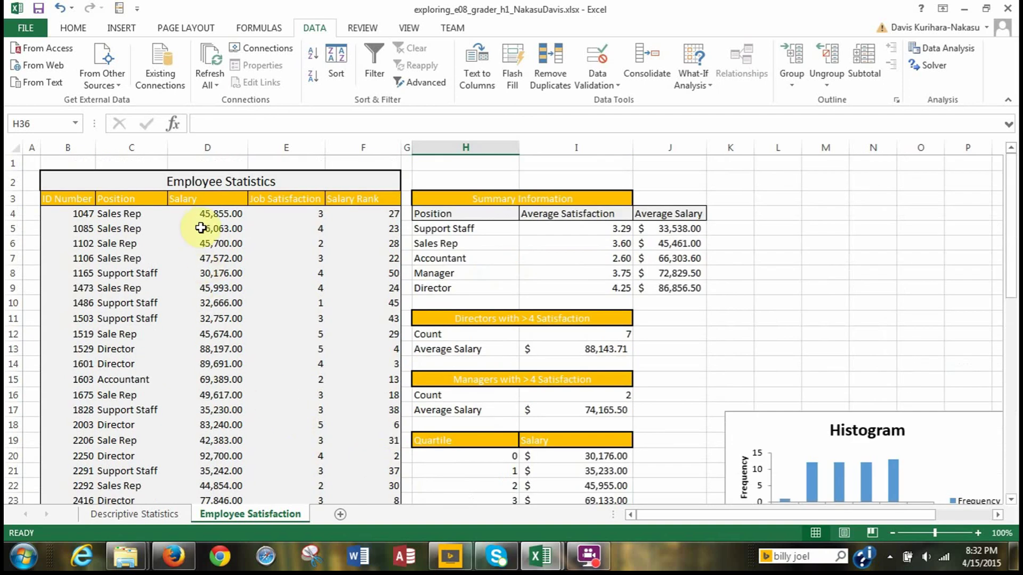
pyautogui.scroll(-3, 226, 272)
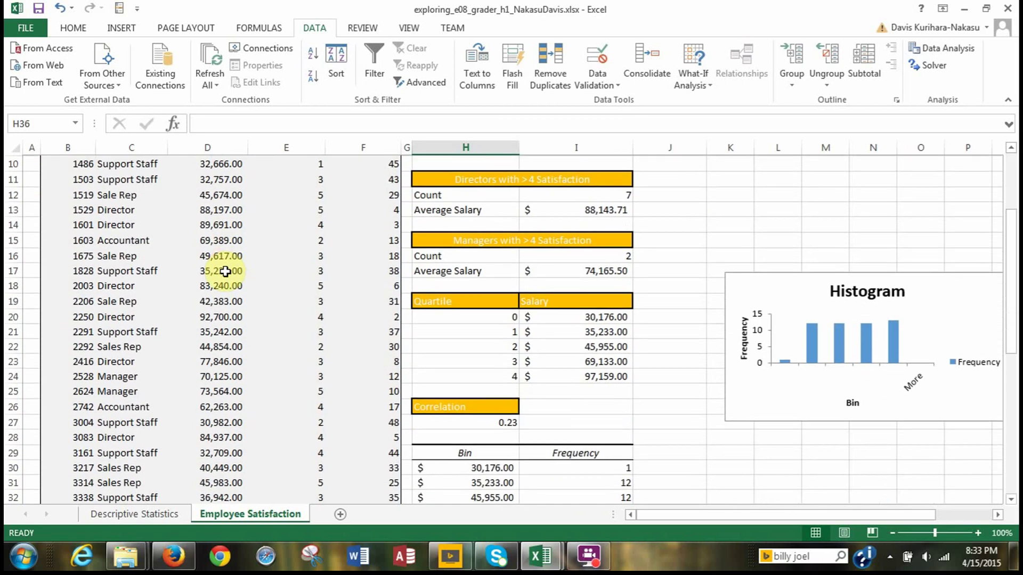
pyautogui.scroll(-1, 229, 282)
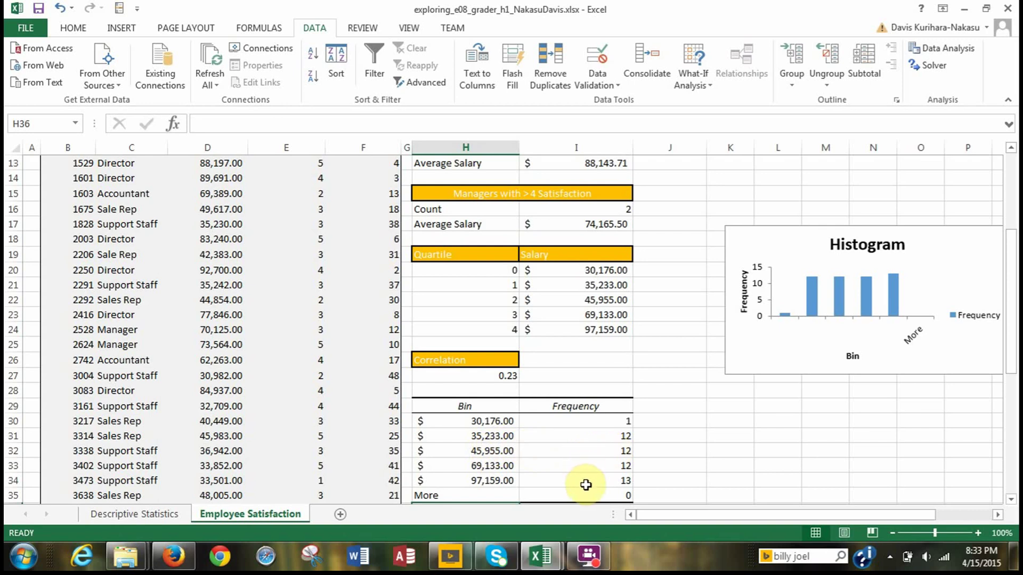
pyautogui.scroll(-2, 530, 475)
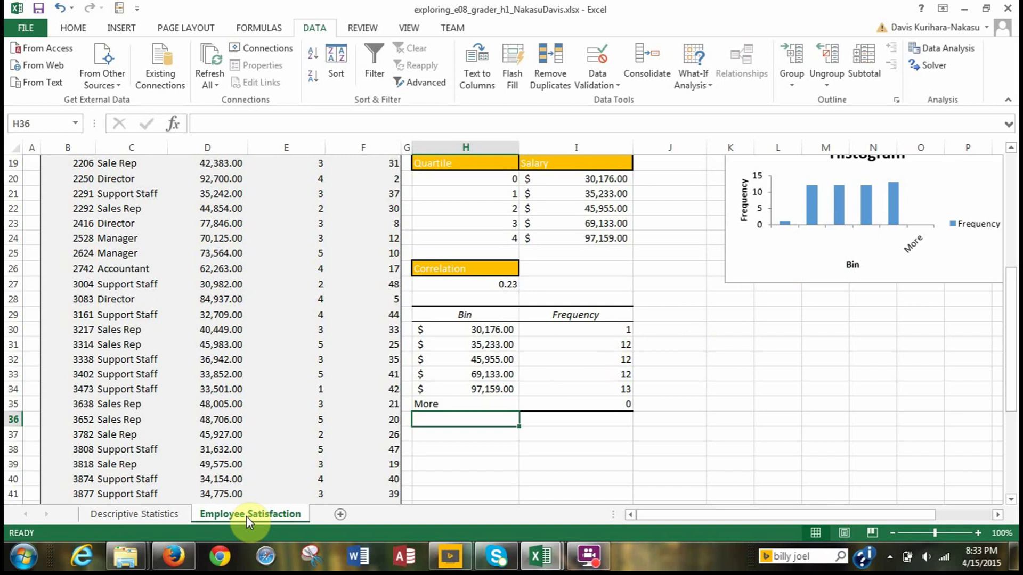
# Reorder the worksheets so that Employee Satisfaction comes before Descriptive Statistics.
pyautogui.moveTo(182, 511); pyautogui.dragTo(88, 519)
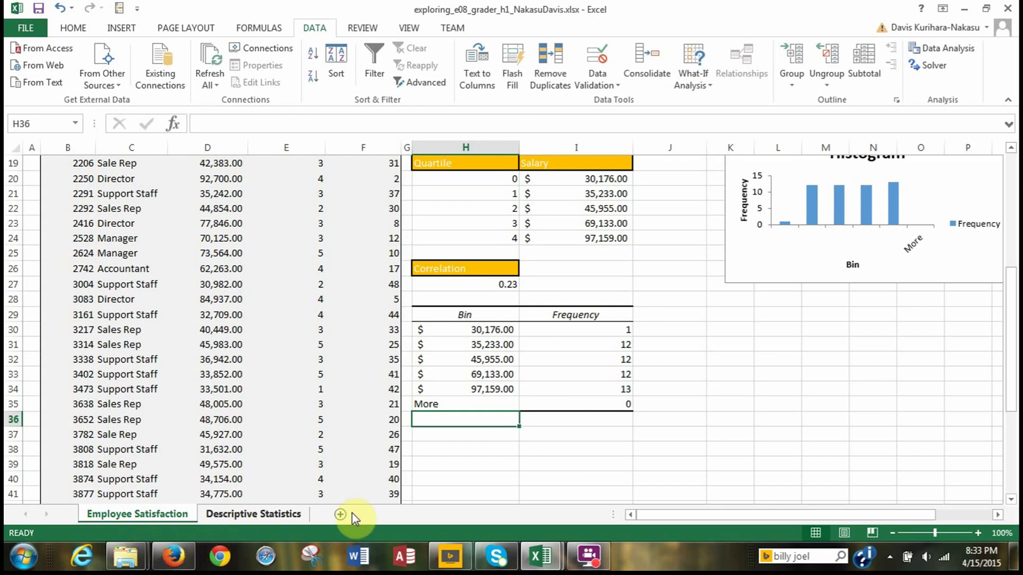
pyautogui.click(563, 449)
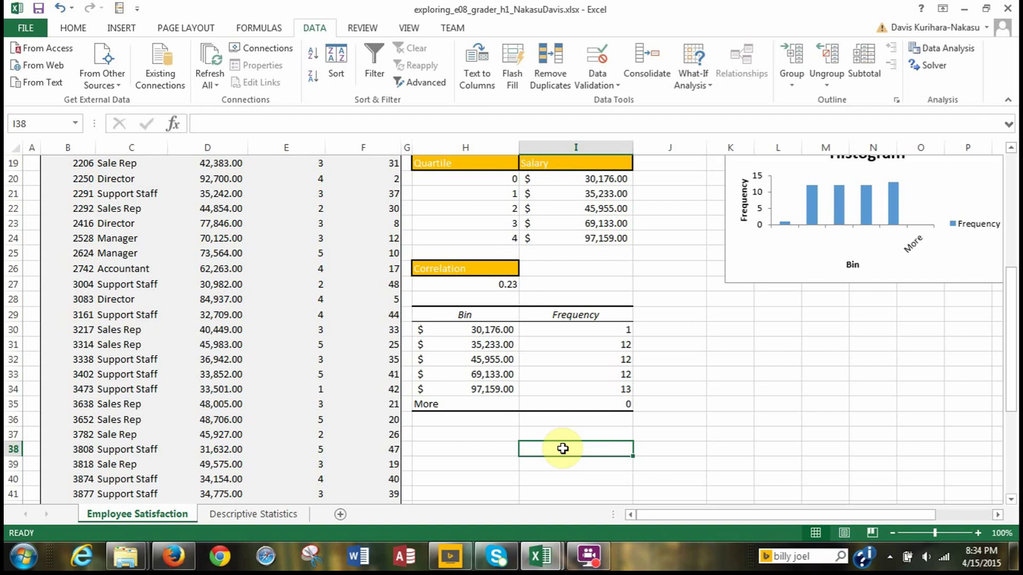
pyautogui.click(591, 564)
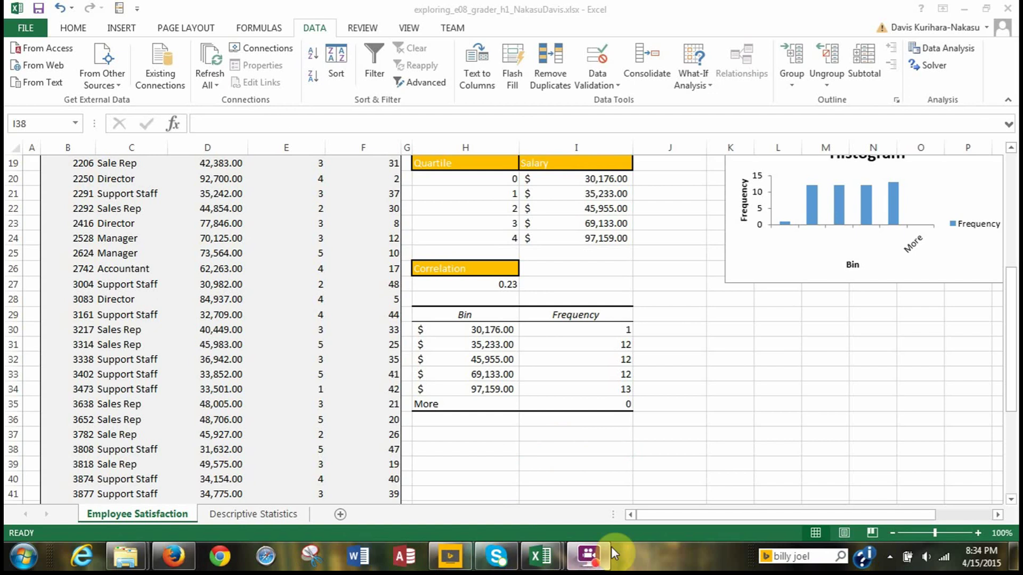